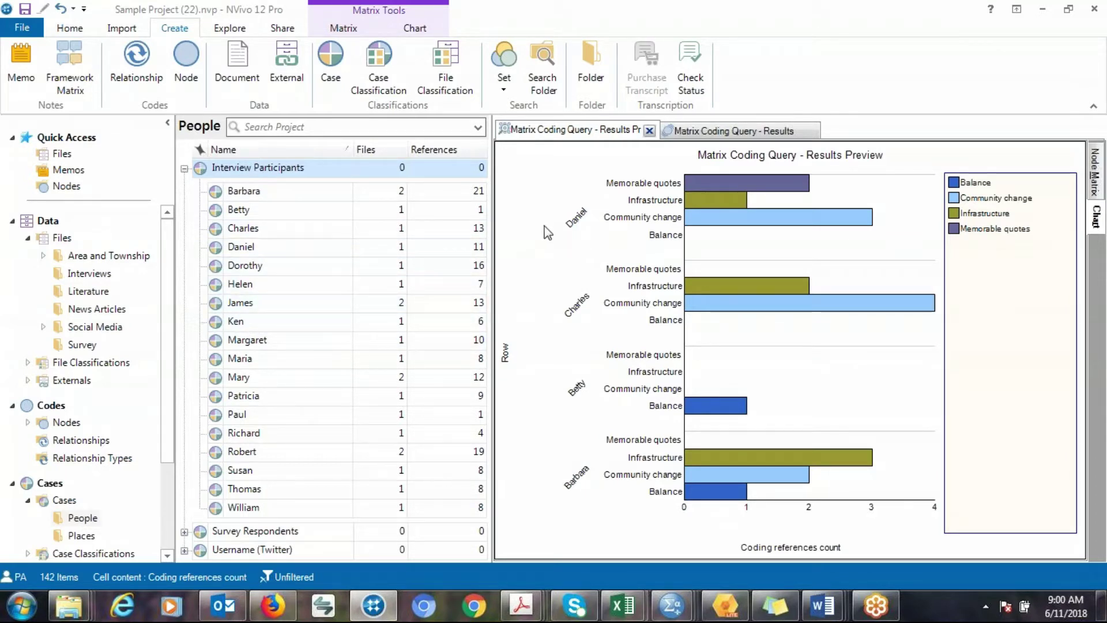
# Start a new matrix coding query and open the project item selection for its rows
pyautogui.click(344, 28)
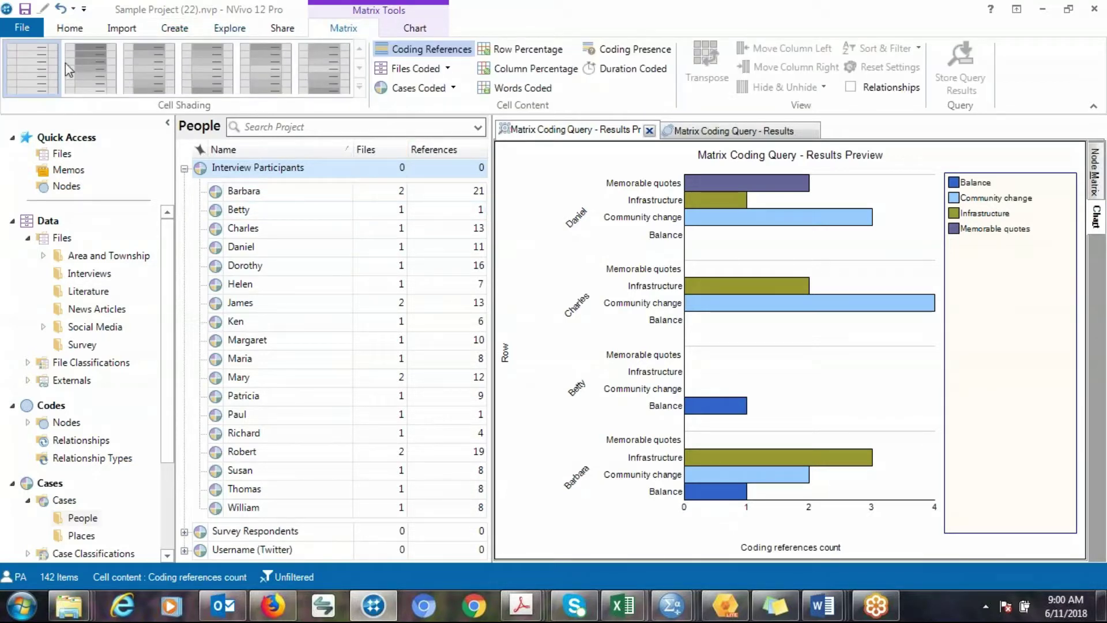
pyautogui.click(229, 30)
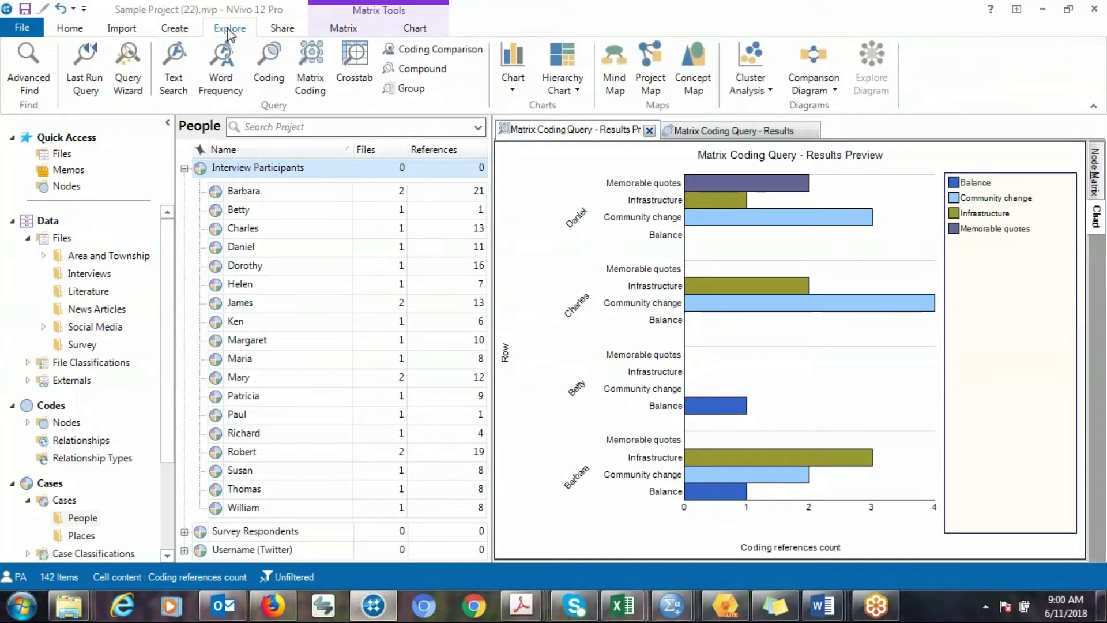
pyautogui.click(316, 68)
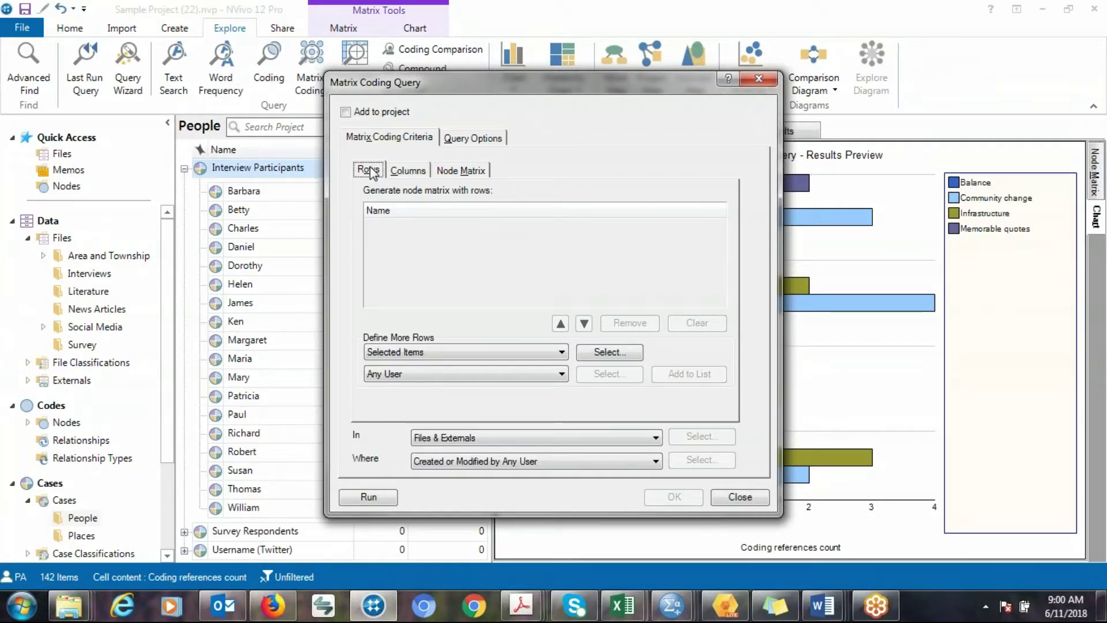
pyautogui.click(615, 352)
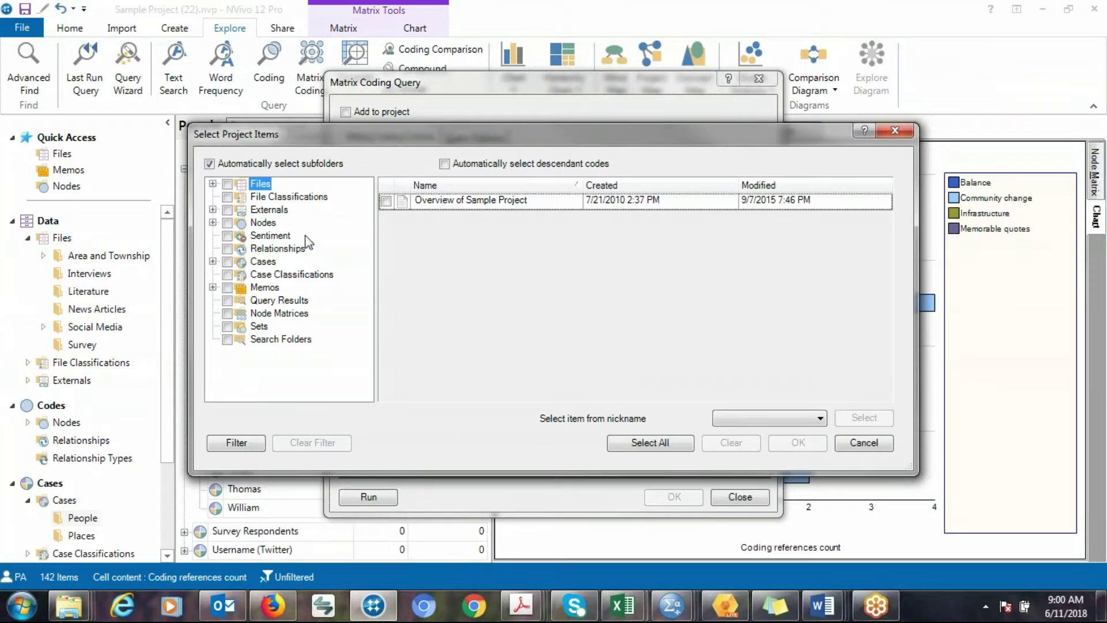
pyautogui.click(893, 133)
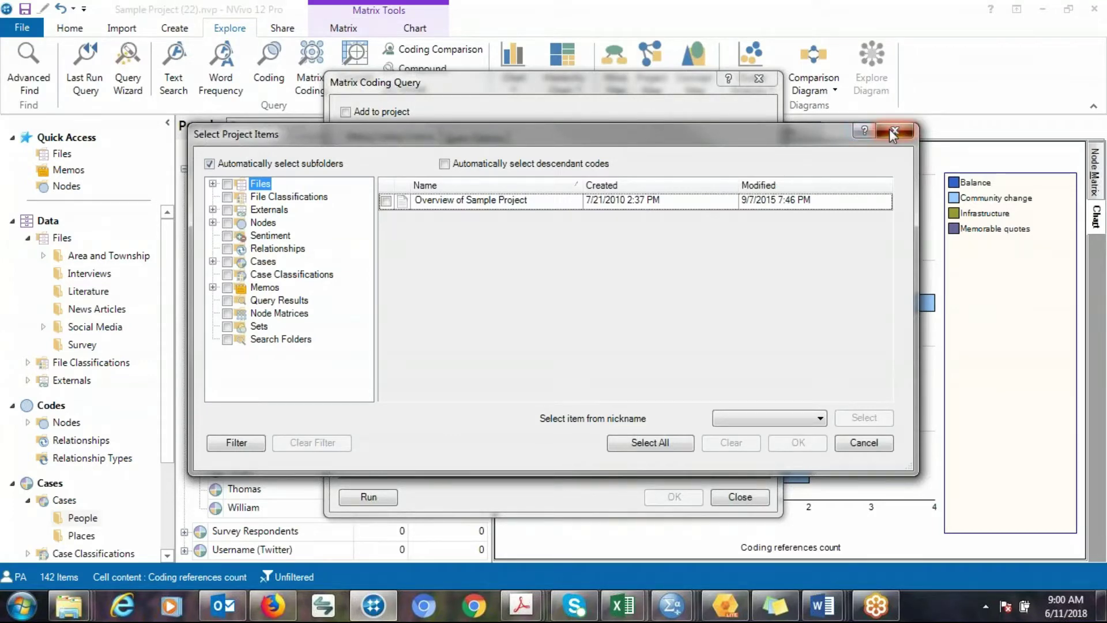
pyautogui.click(609, 352)
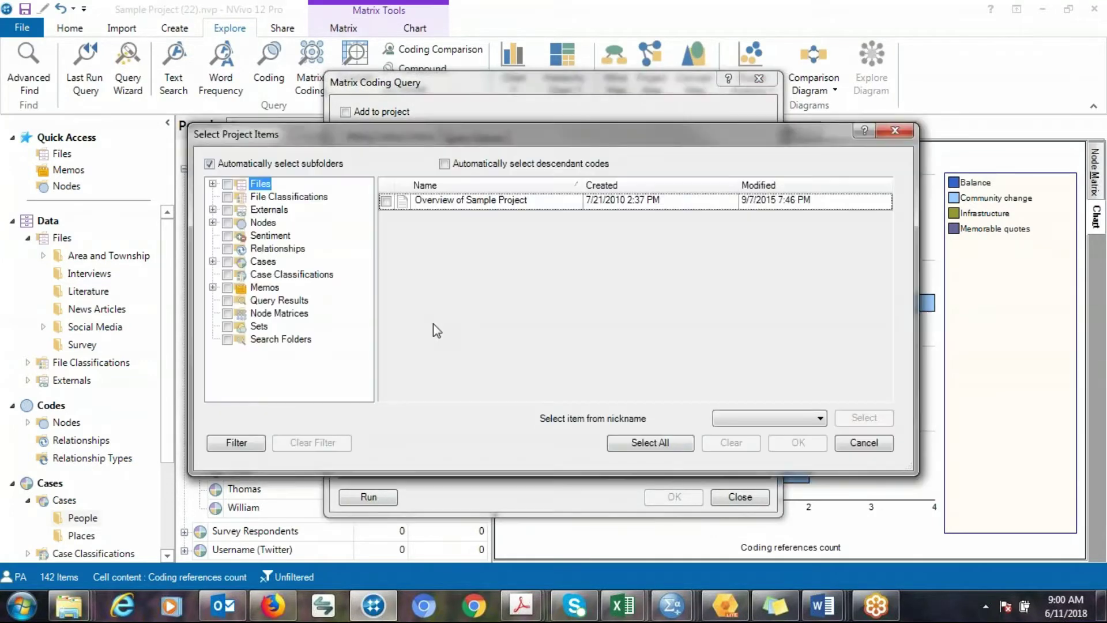
# Add the Gender values Female and Male from the Person case classification as the query's rows
pyautogui.click(272, 276)
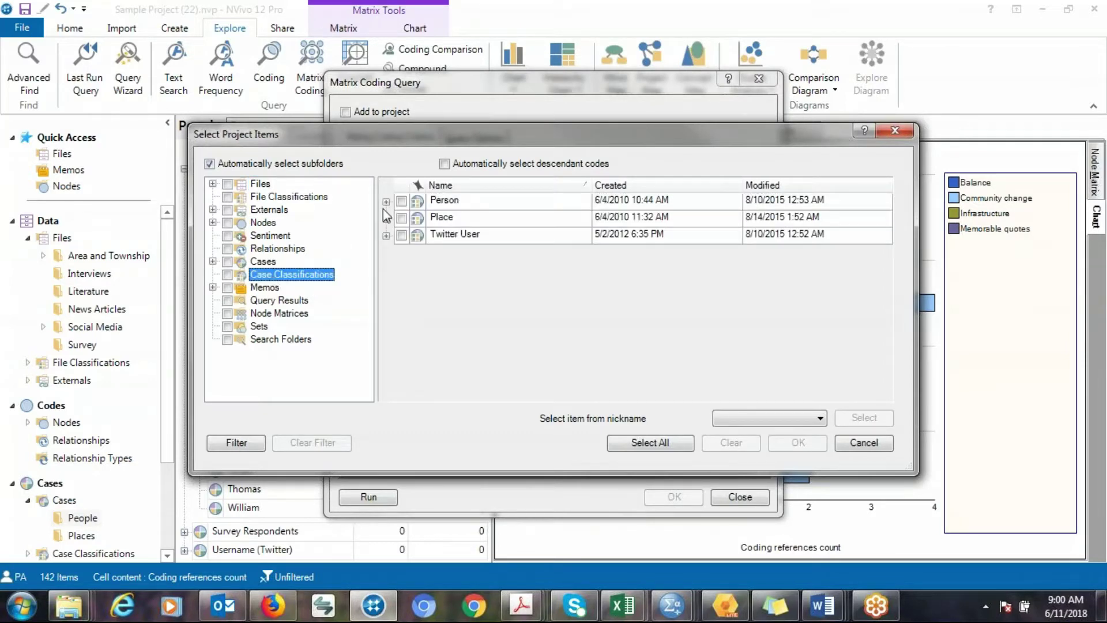
pyautogui.click(385, 201)
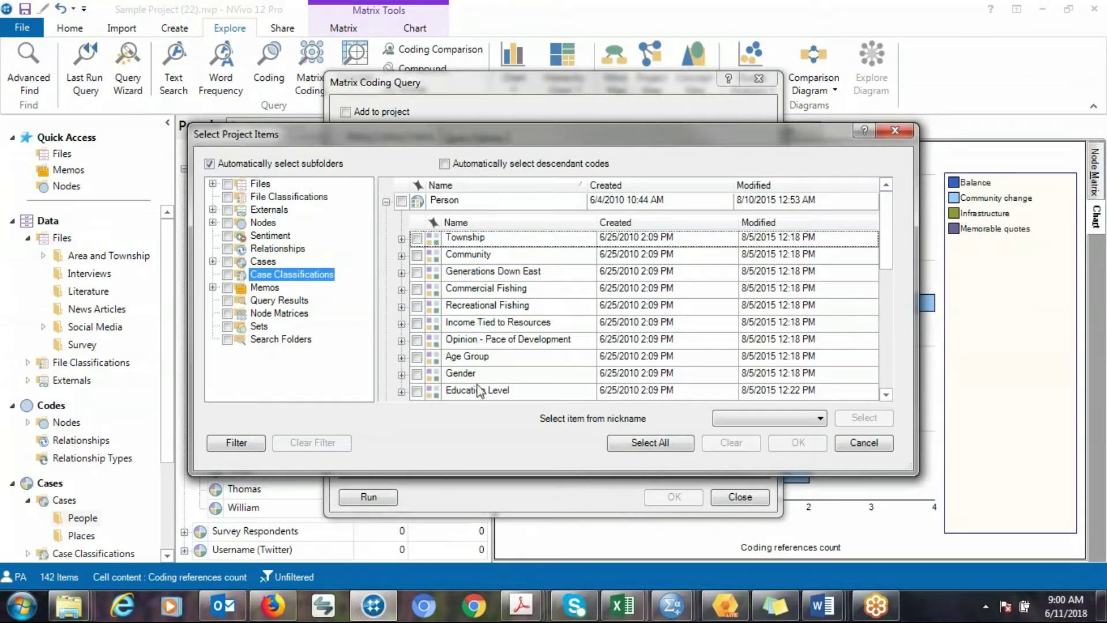
pyautogui.click(401, 375)
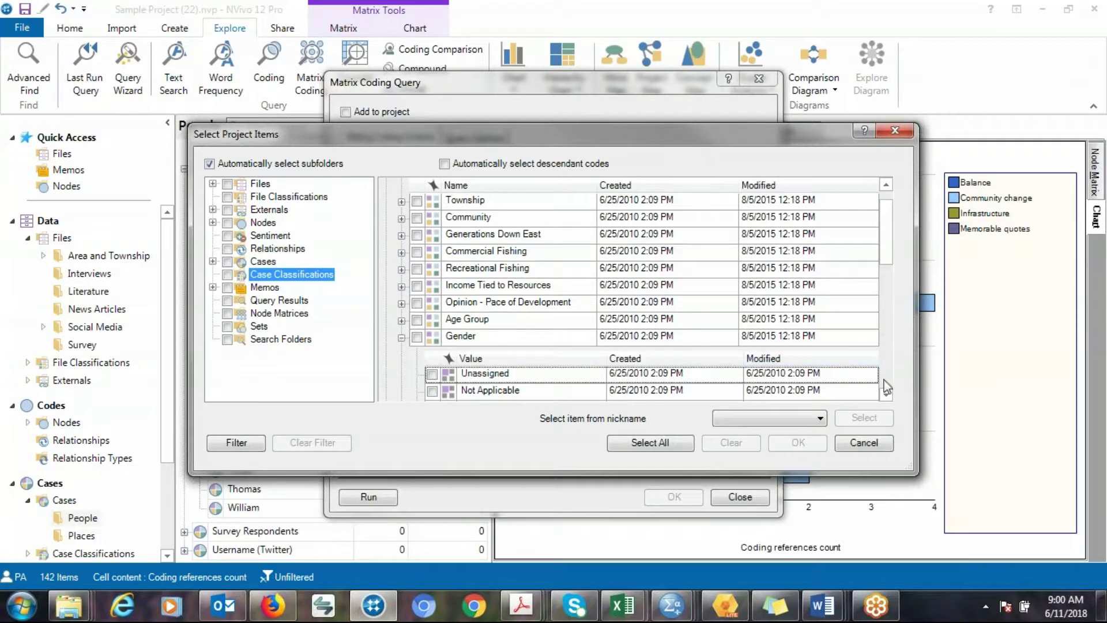
pyautogui.click(887, 394)
pyautogui.click(887, 394)
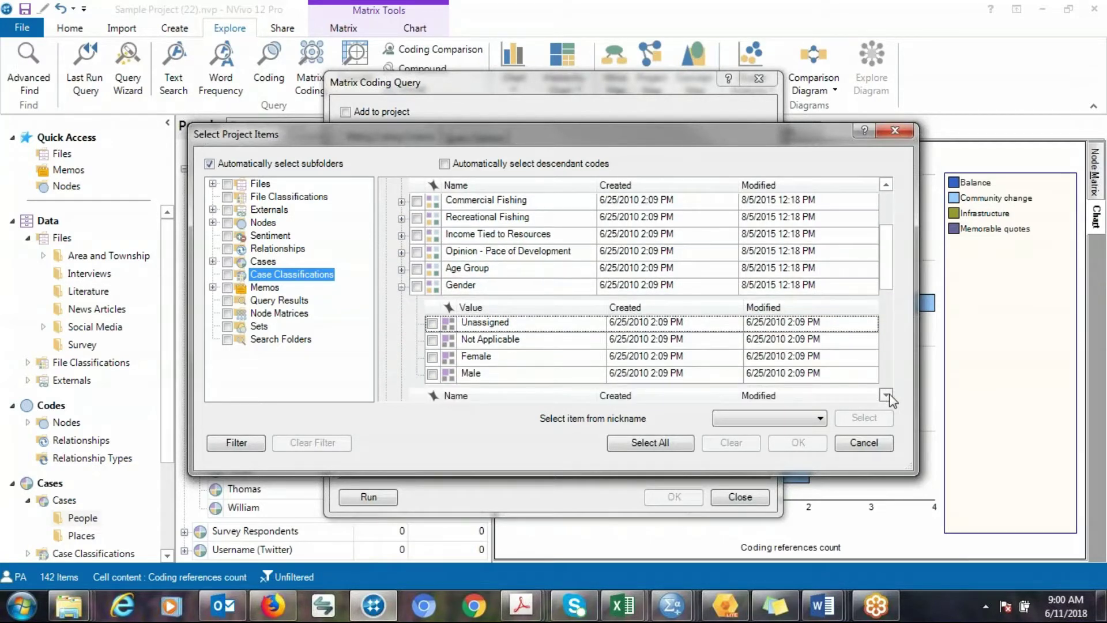
pyautogui.click(433, 358)
pyautogui.click(432, 374)
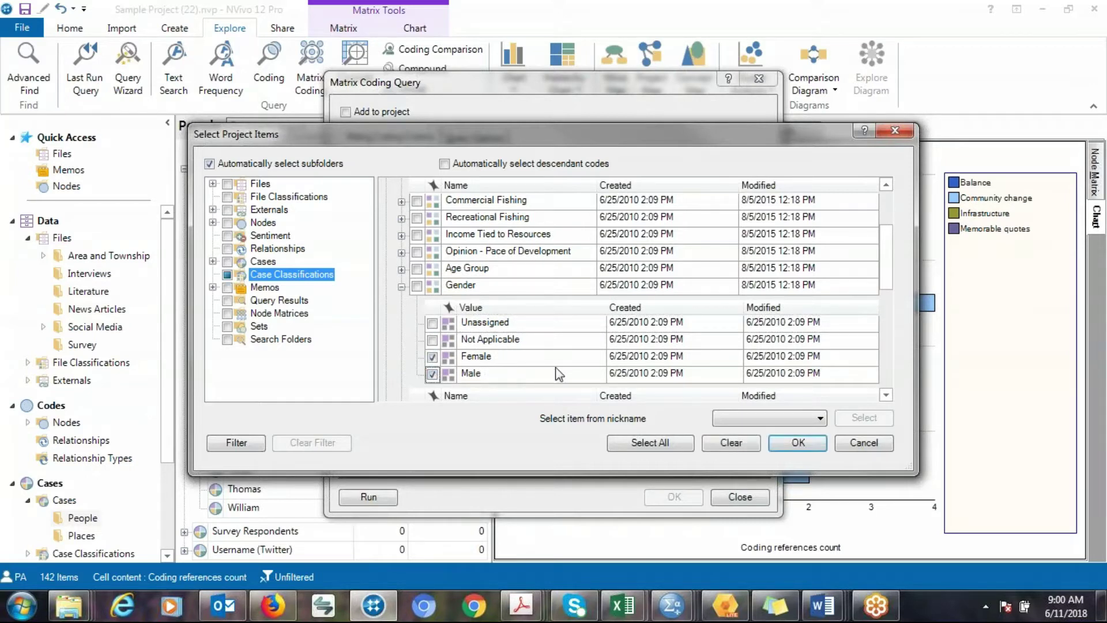
pyautogui.click(802, 444)
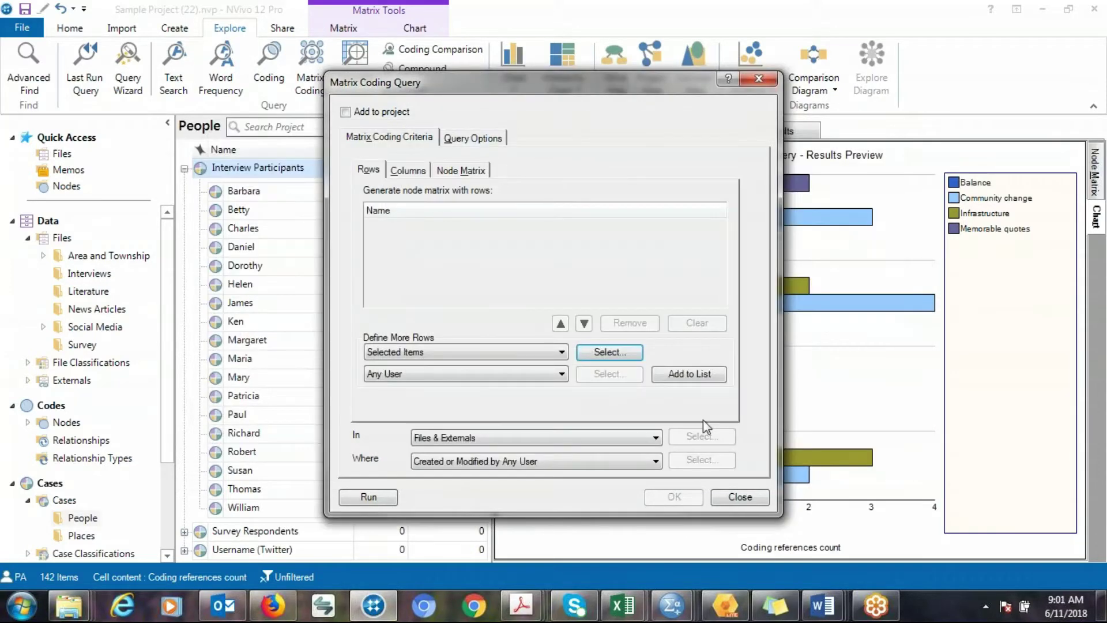
pyautogui.click(682, 375)
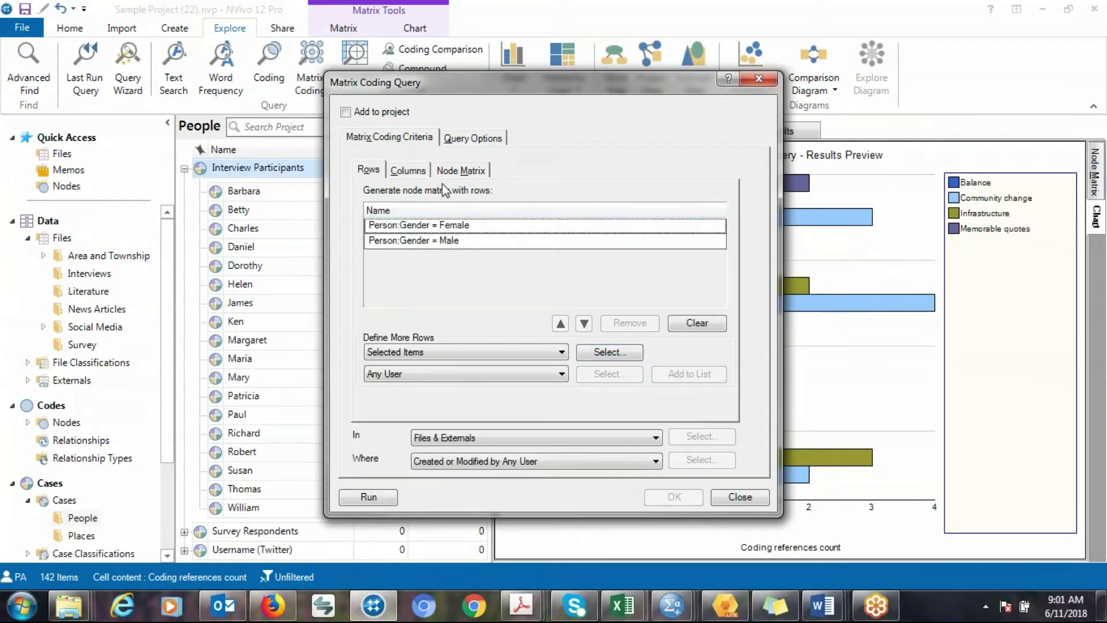
# Add the nodes Balance, Community change and Infrastructure as the query's columns and run the query
pyautogui.click(421, 172)
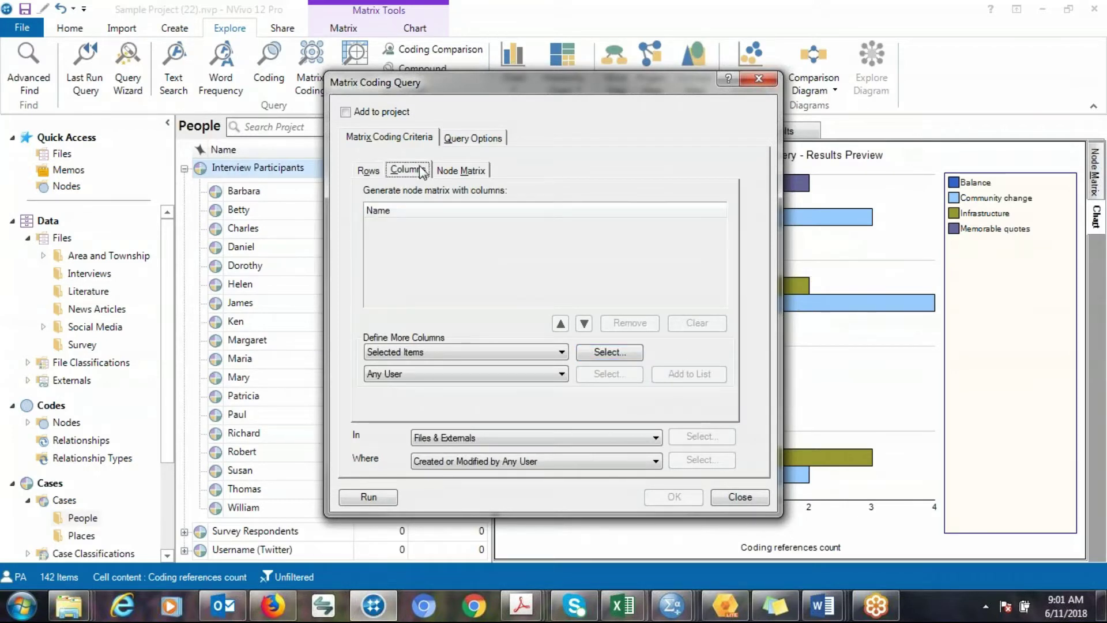
pyautogui.click(614, 354)
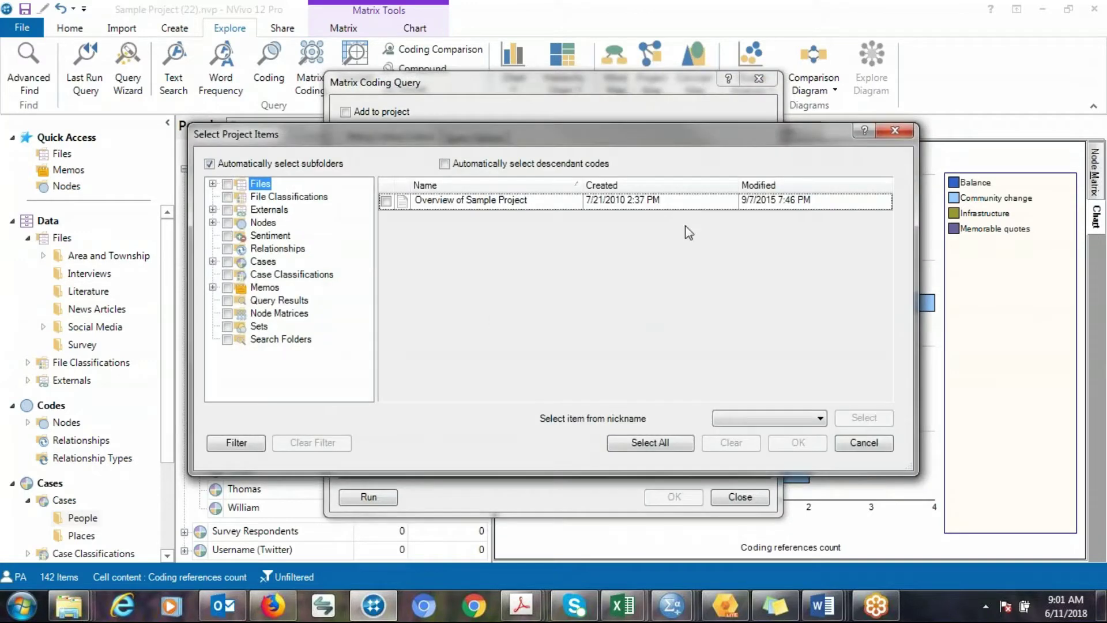
pyautogui.click(267, 223)
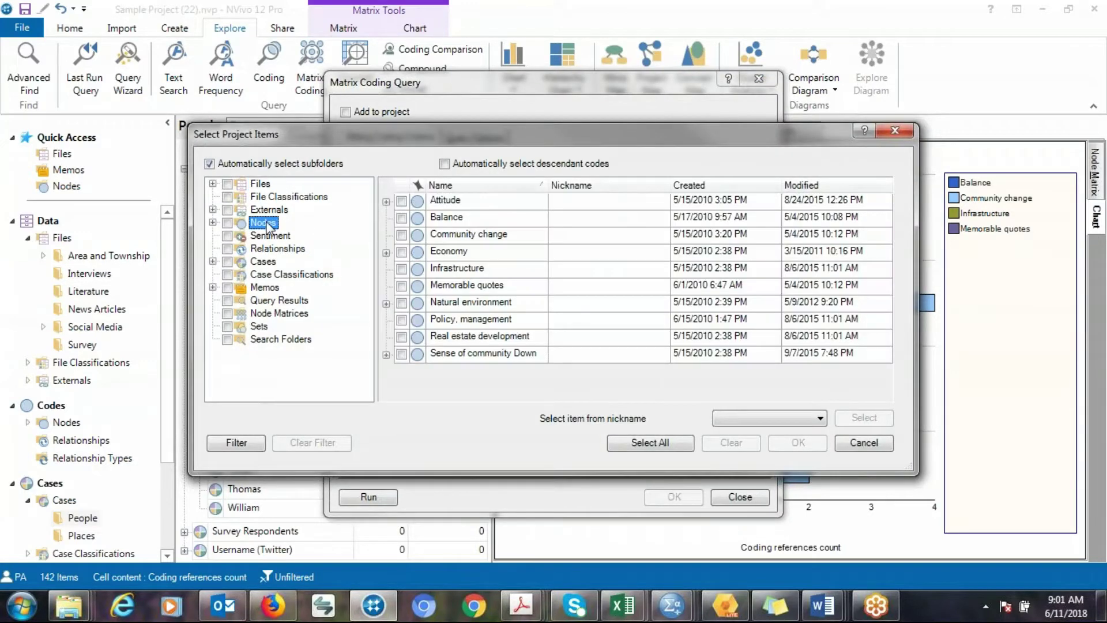
pyautogui.click(401, 218)
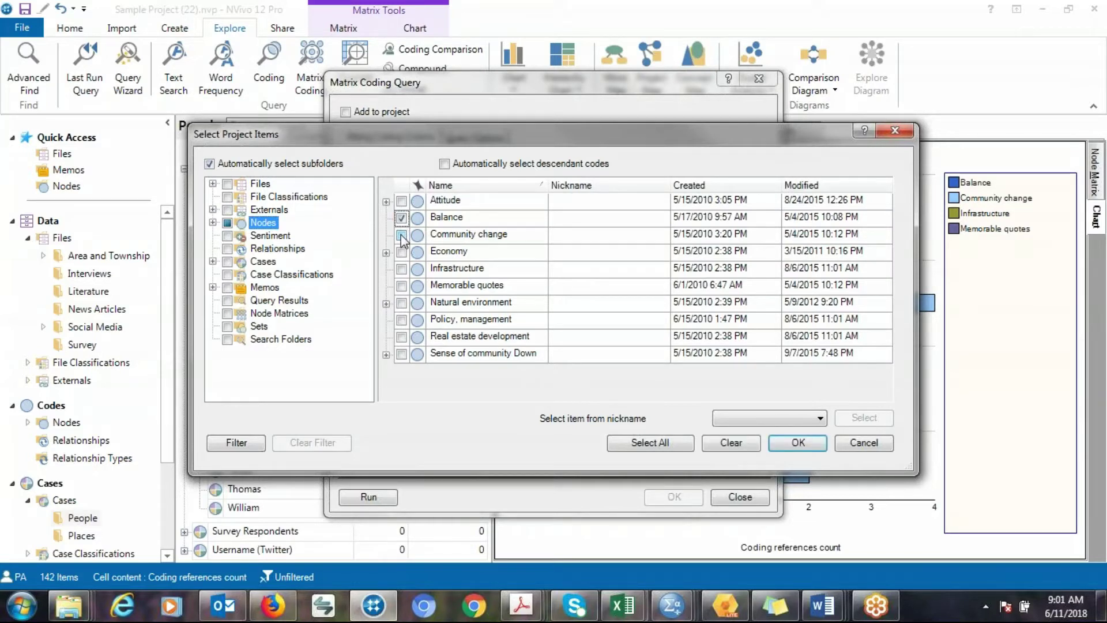
pyautogui.click(402, 235)
pyautogui.click(402, 269)
pyautogui.click(796, 442)
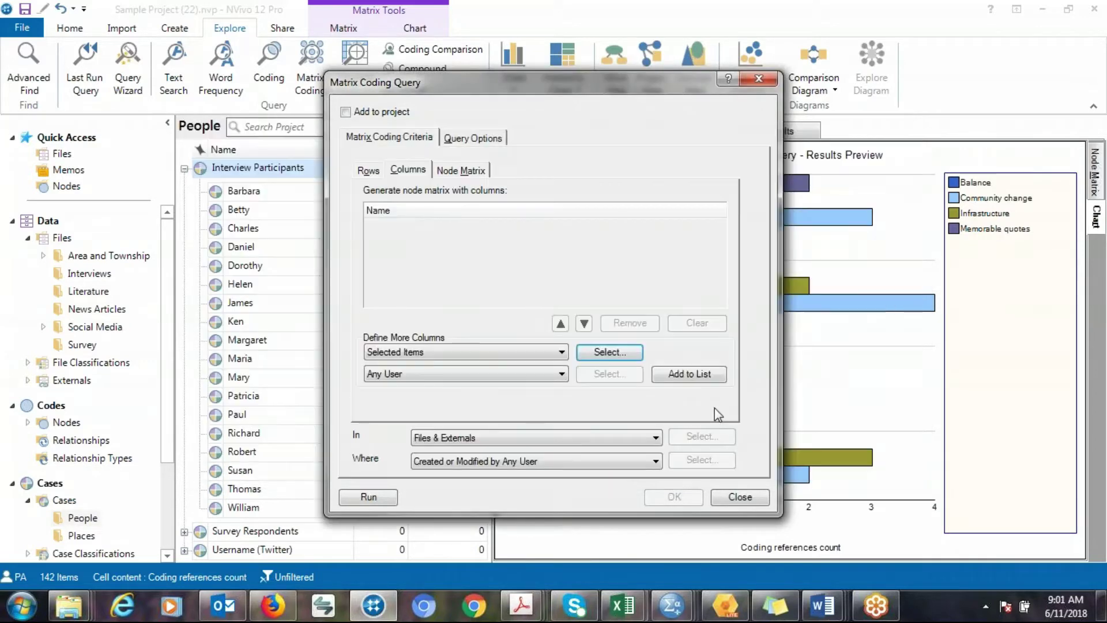
pyautogui.click(695, 378)
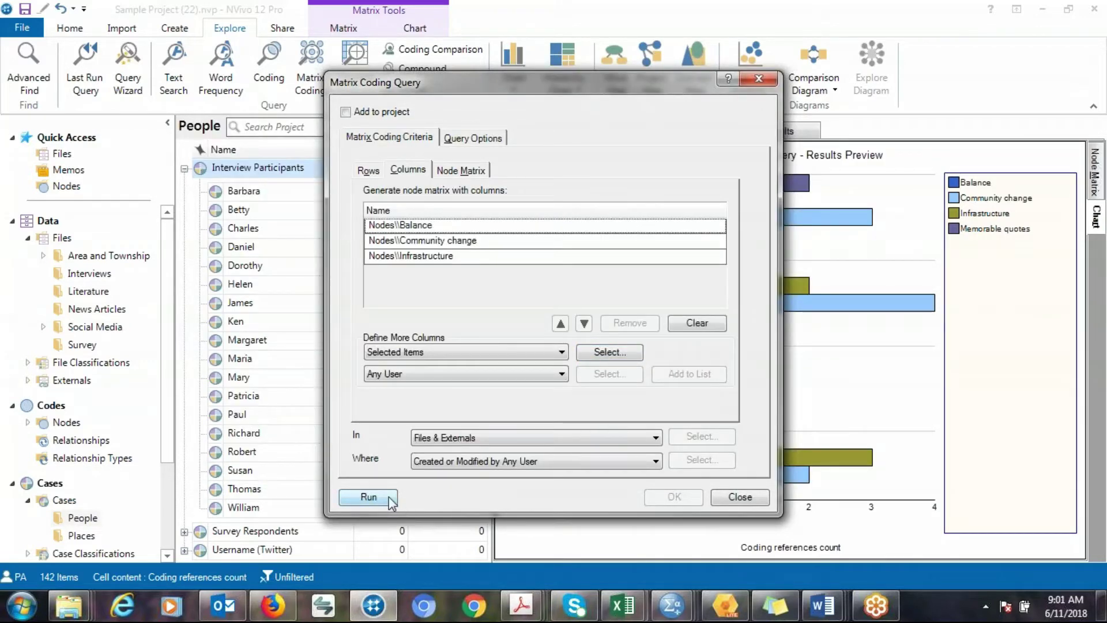
pyautogui.click(371, 497)
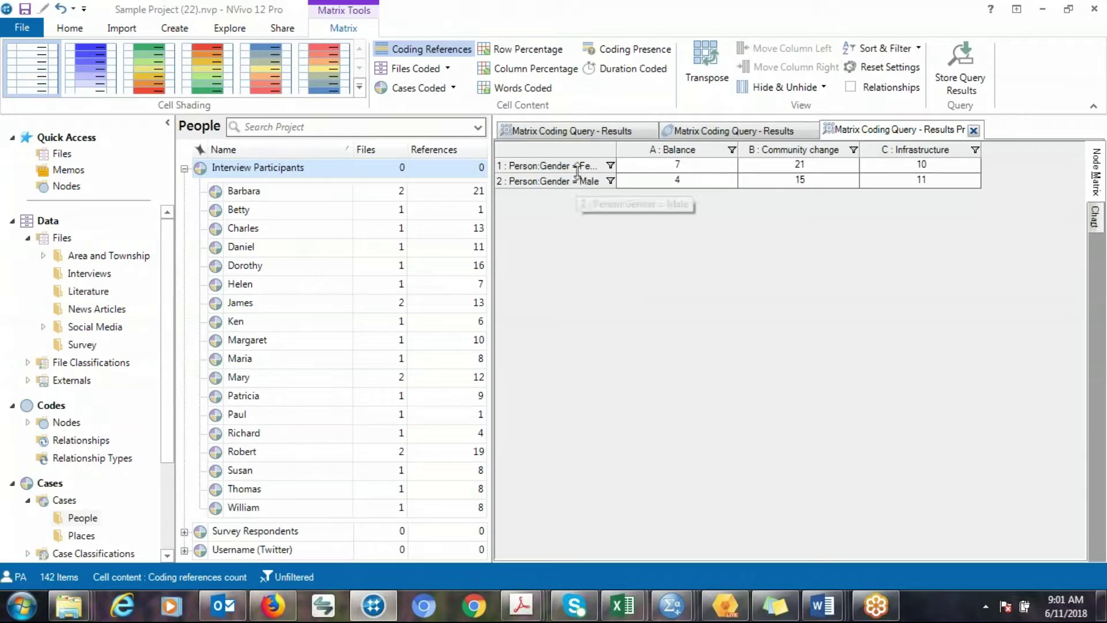
# Widen the matrix's row labels to fit, and read through the coded references behind the Female and Balance cell
pyautogui.doubleClick(617, 150)
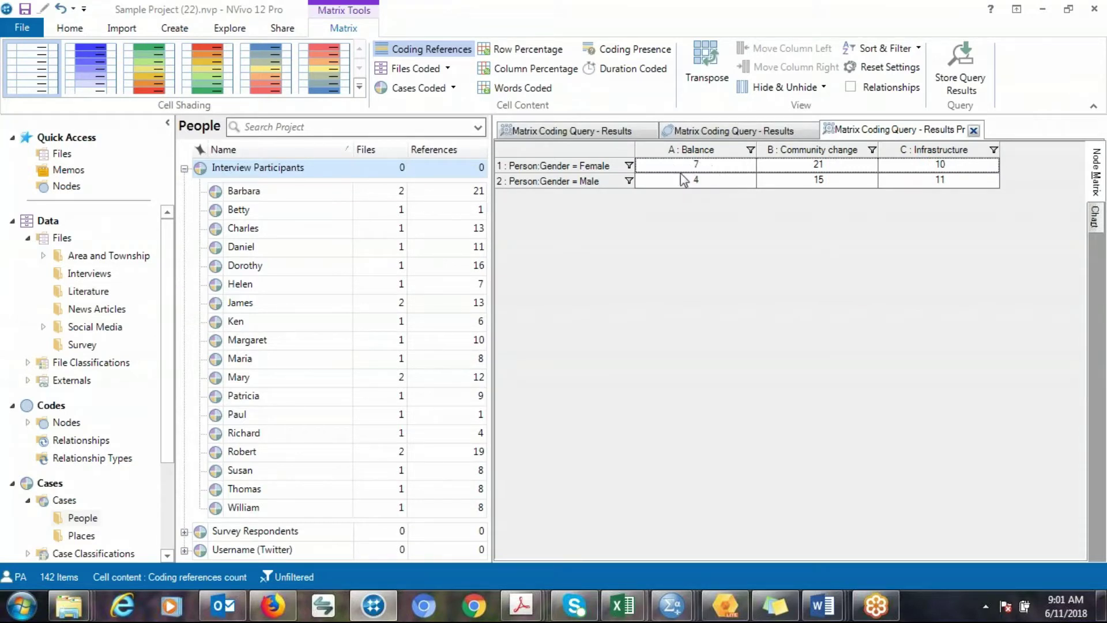
pyautogui.click(683, 167)
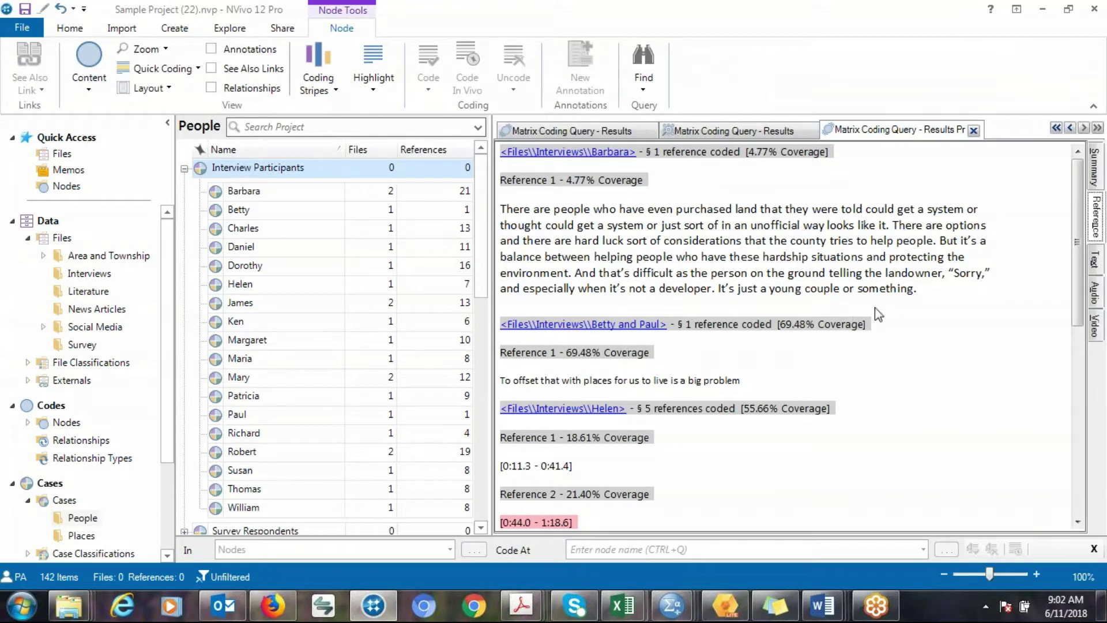
pyautogui.moveTo(1077, 292); pyautogui.dragTo(1089, 353)
pyautogui.scroll(-5, 1090, 353)
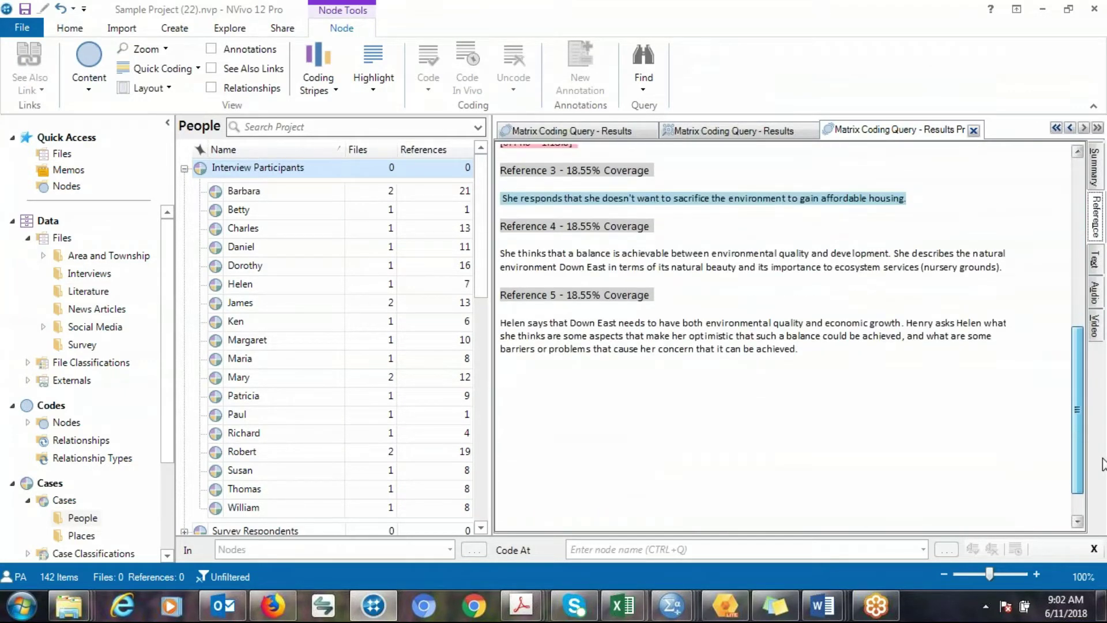
pyautogui.hotkey('alt', 'Left')
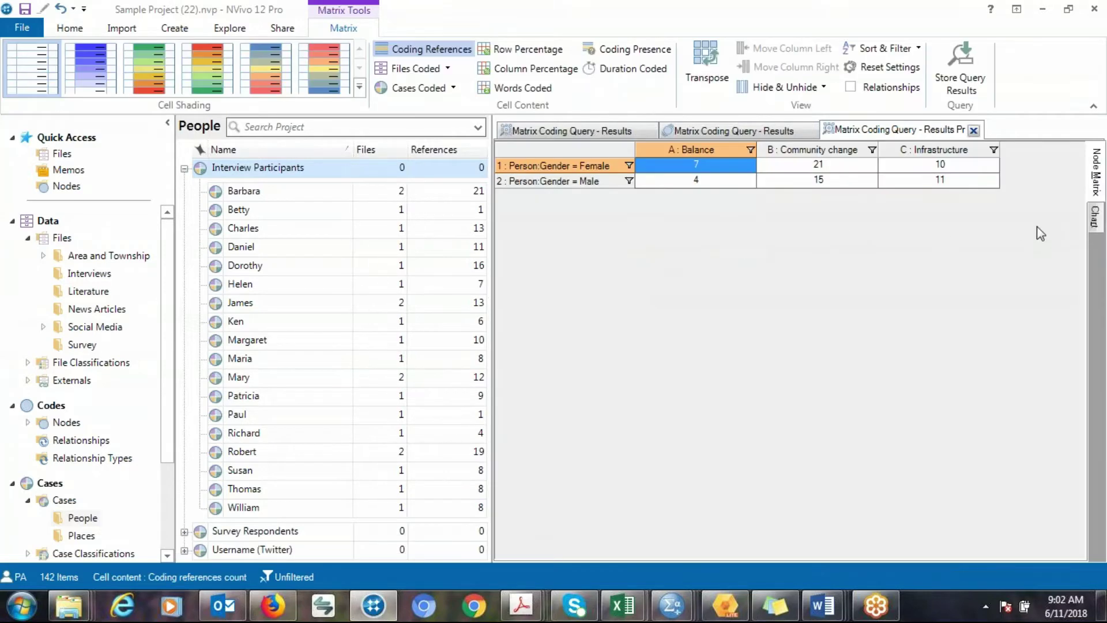
# Show the gender matrix as a chart and change the chart type to Grouped Bar
pyautogui.click(1095, 218)
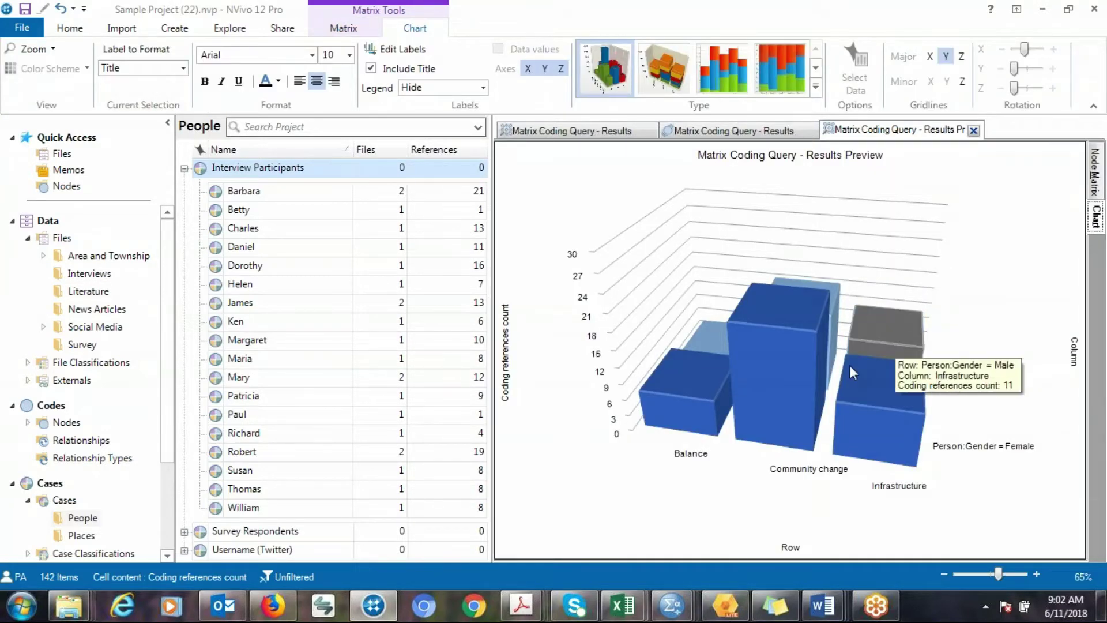
pyautogui.moveTo(850, 365); pyautogui.dragTo(995, 293)
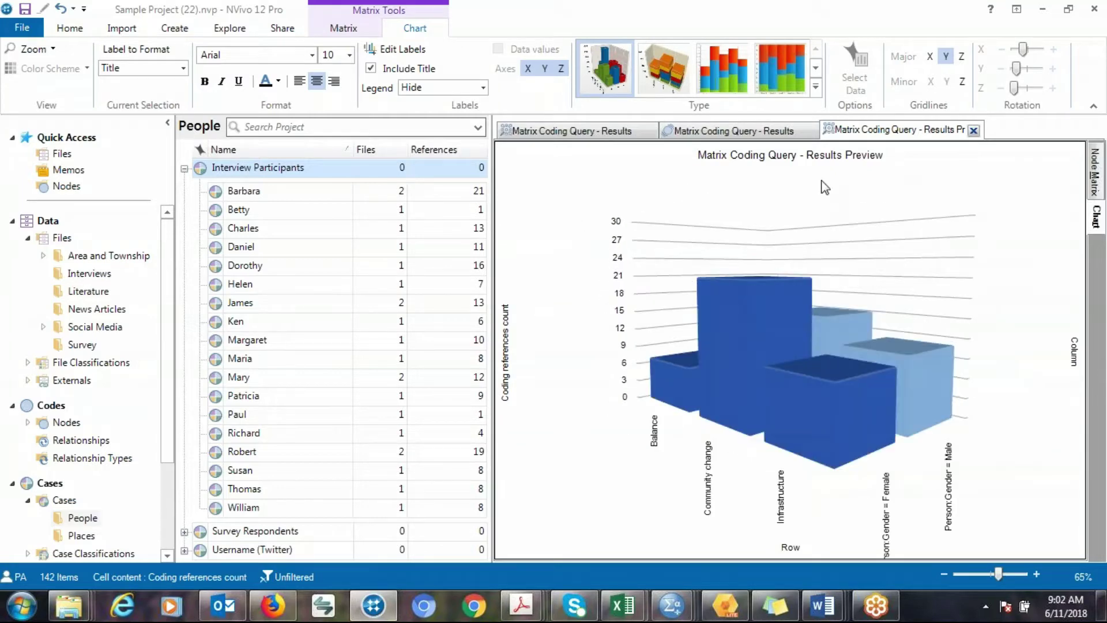
pyautogui.click(816, 86)
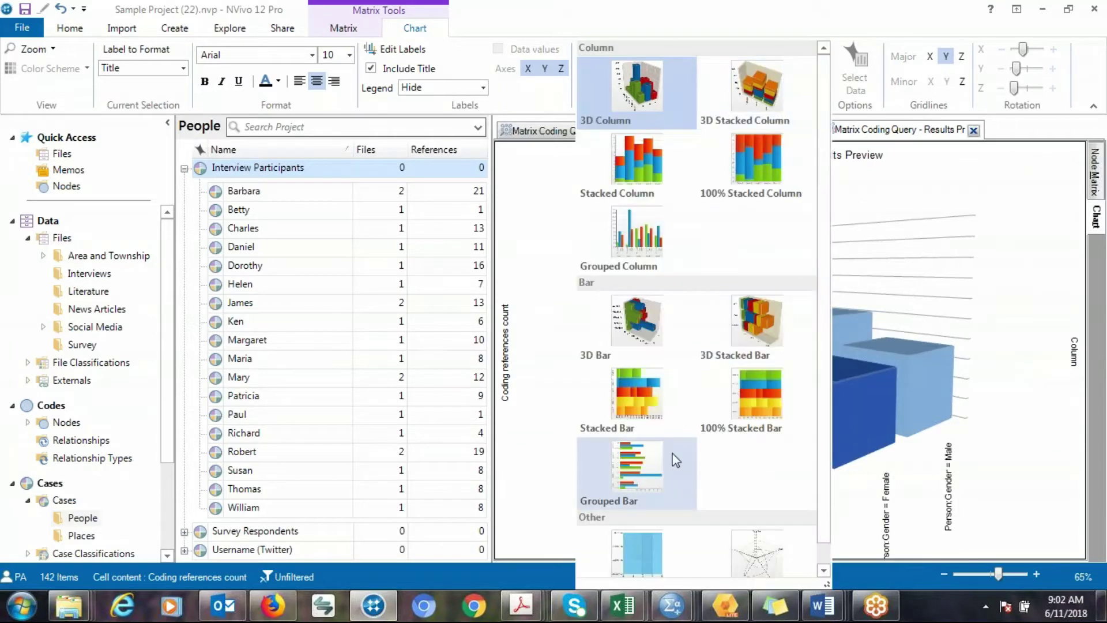
pyautogui.click(650, 483)
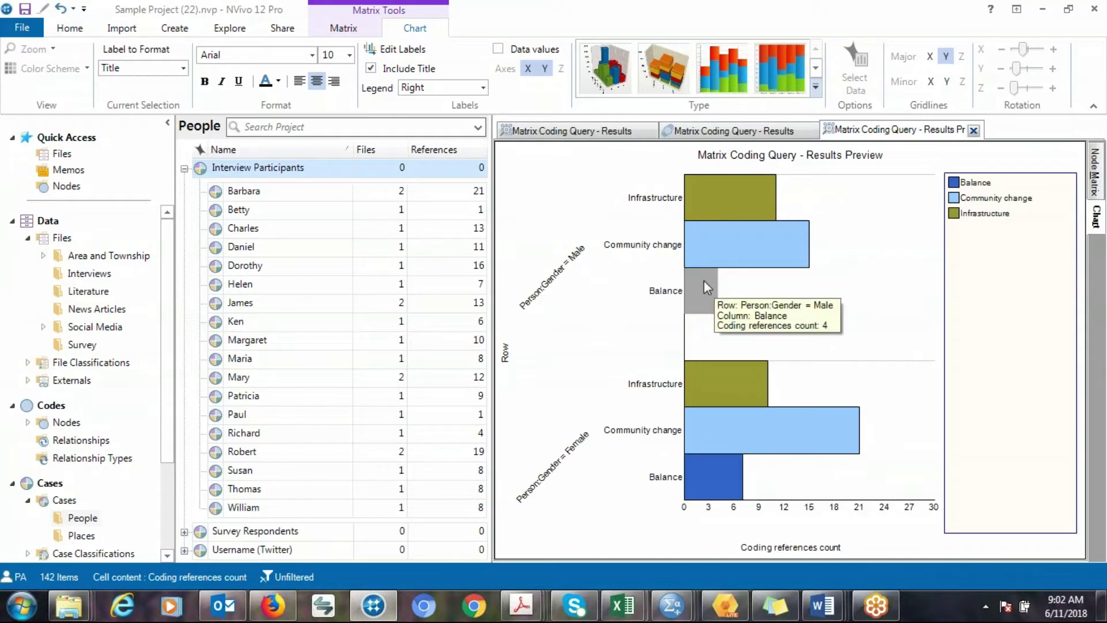
pyautogui.moveTo(736, 483)
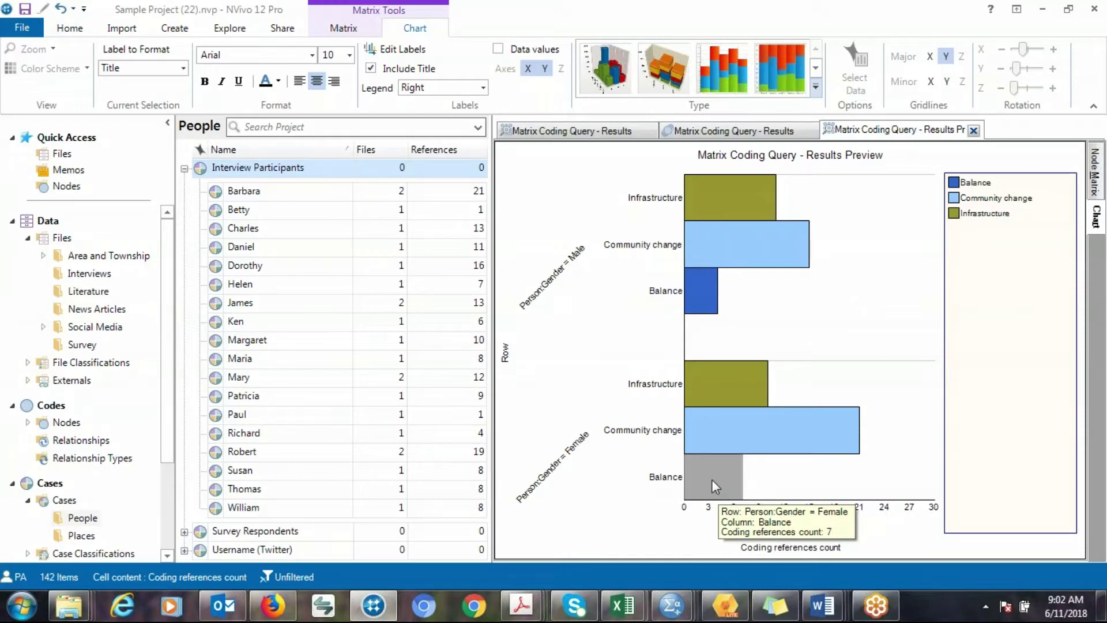
pyautogui.moveTo(694, 290)
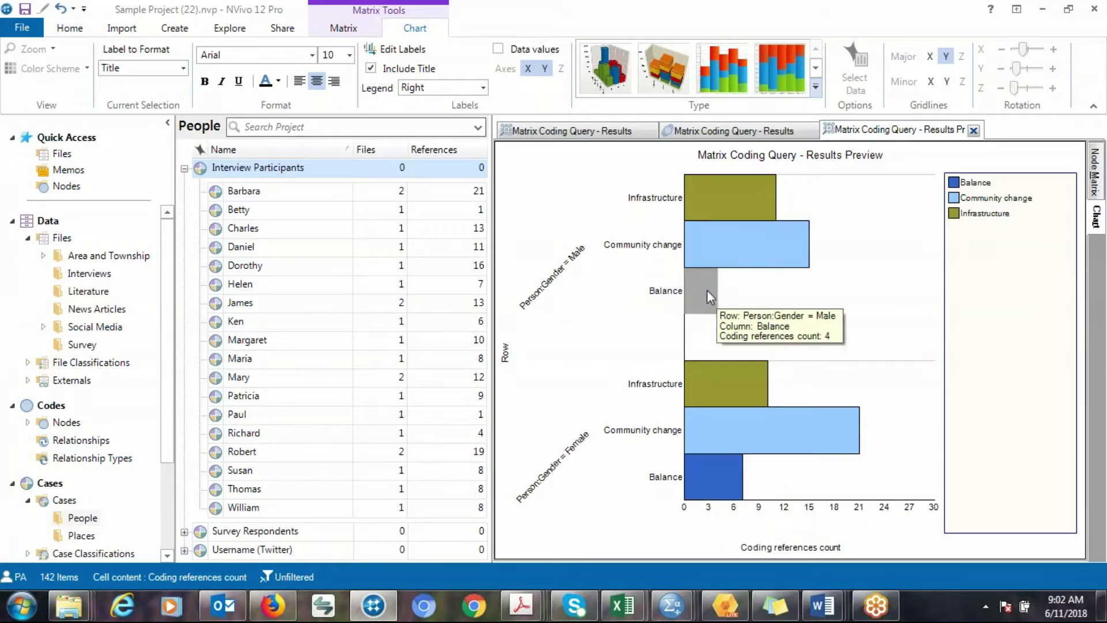
pyautogui.moveTo(739, 262)
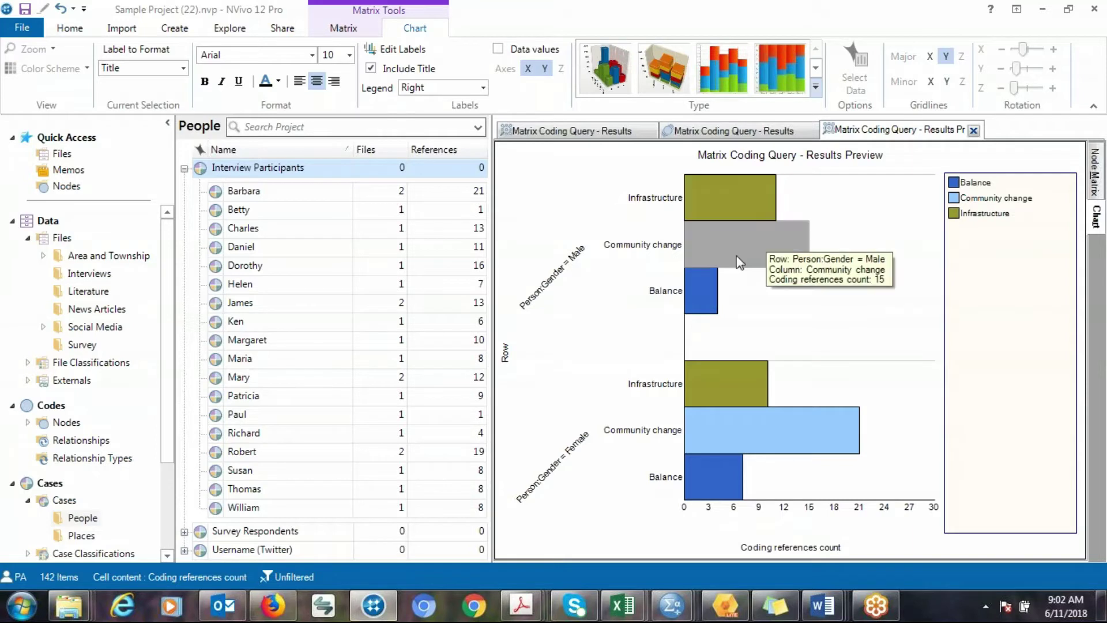
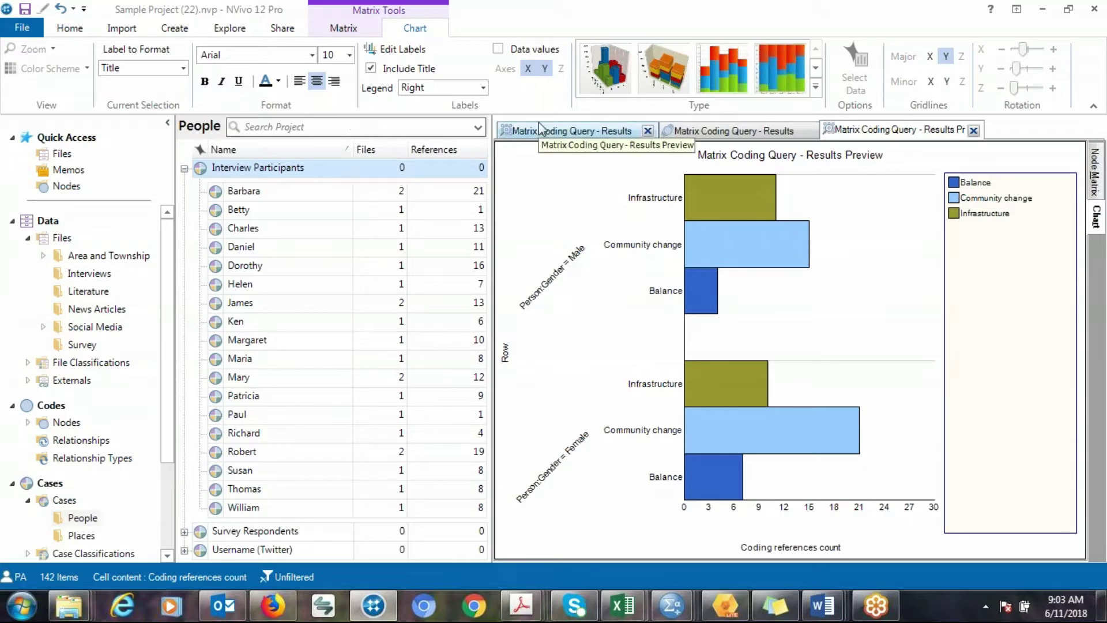
# Close all open matrix coding query results and open the Cases folder
pyautogui.click(974, 129)
pyautogui.click(813, 131)
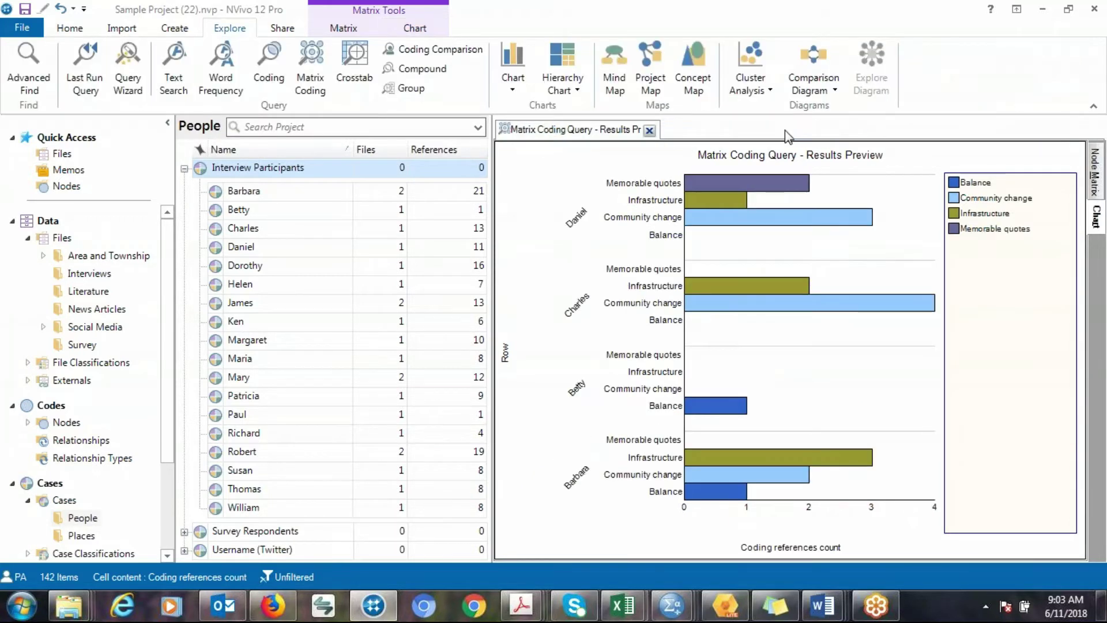
pyautogui.click(649, 130)
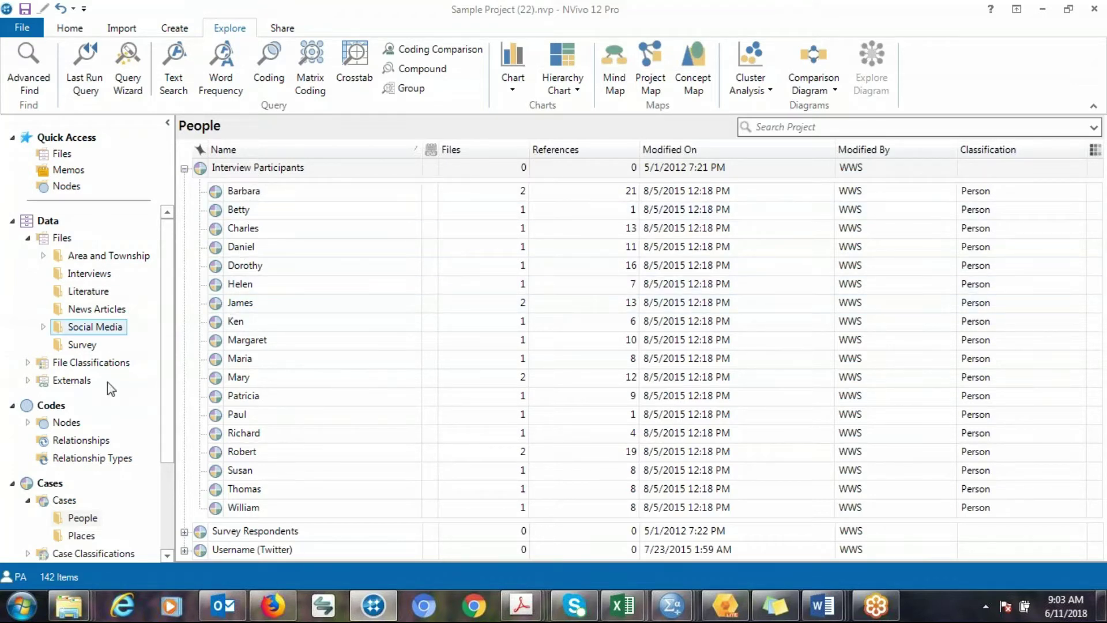
pyautogui.click(61, 502)
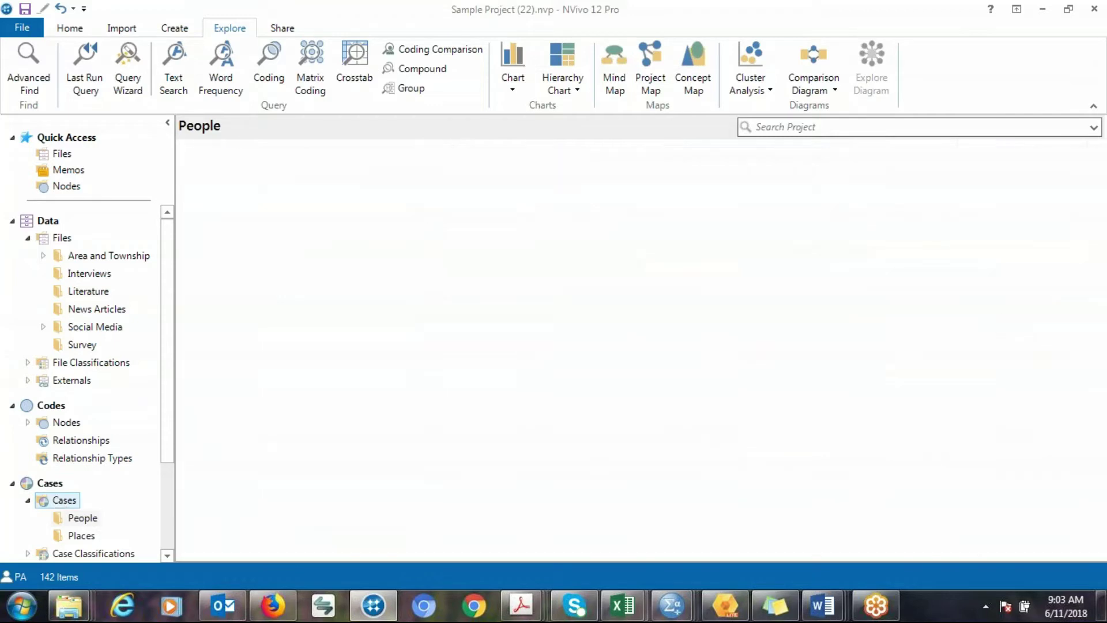
# Create a case named Male under Interview Participants in the People folder, with coding aggregated from its children
pyautogui.click(81, 517)
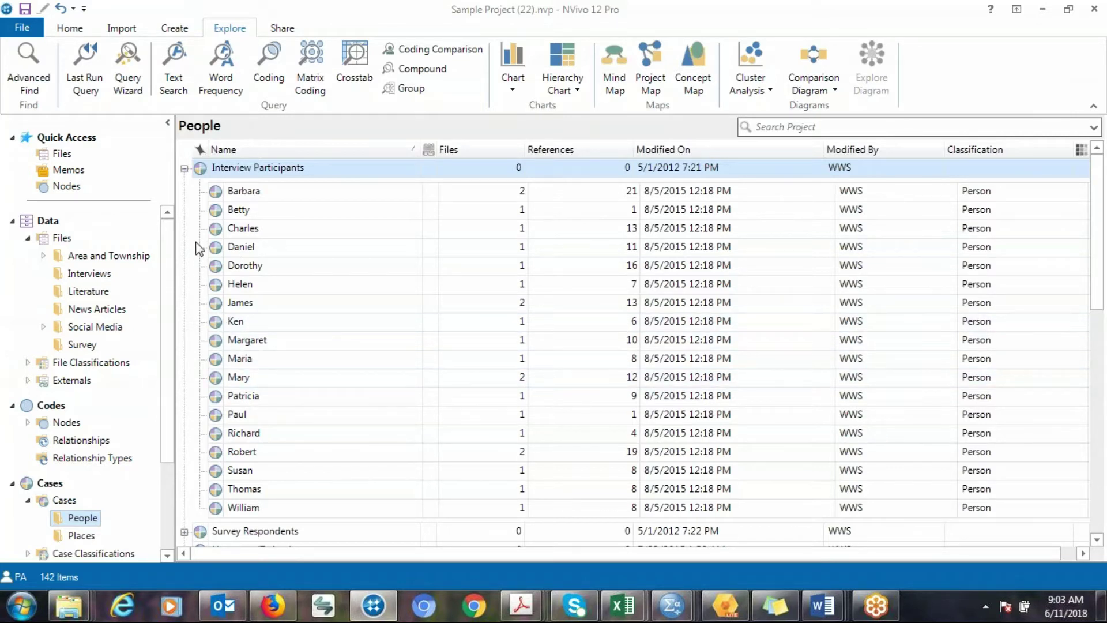
pyautogui.rightClick(220, 169)
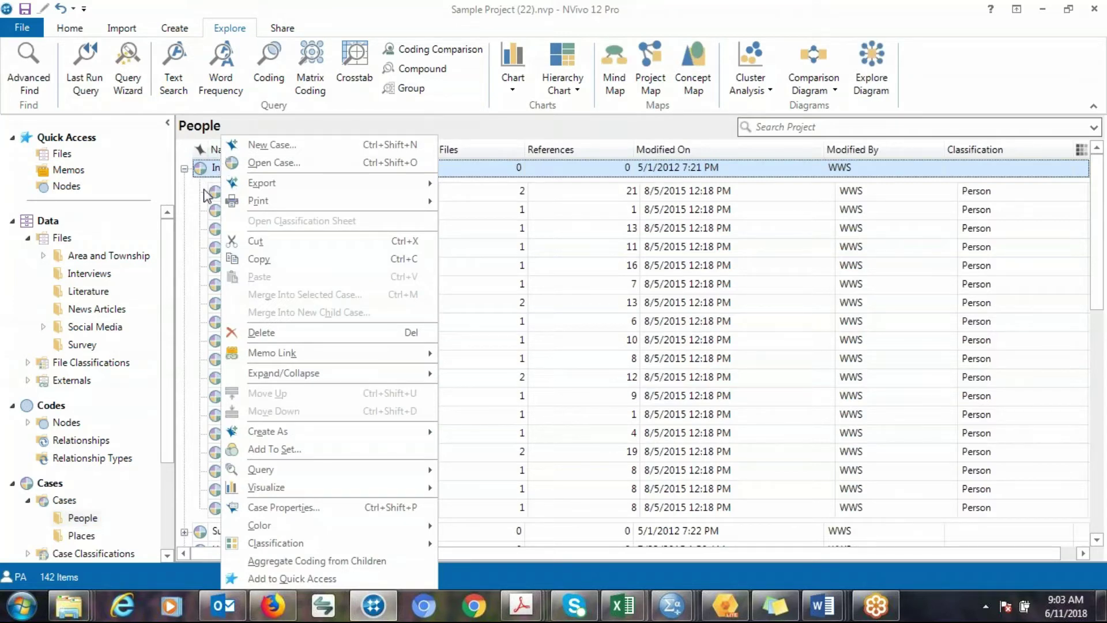
pyautogui.click(293, 147)
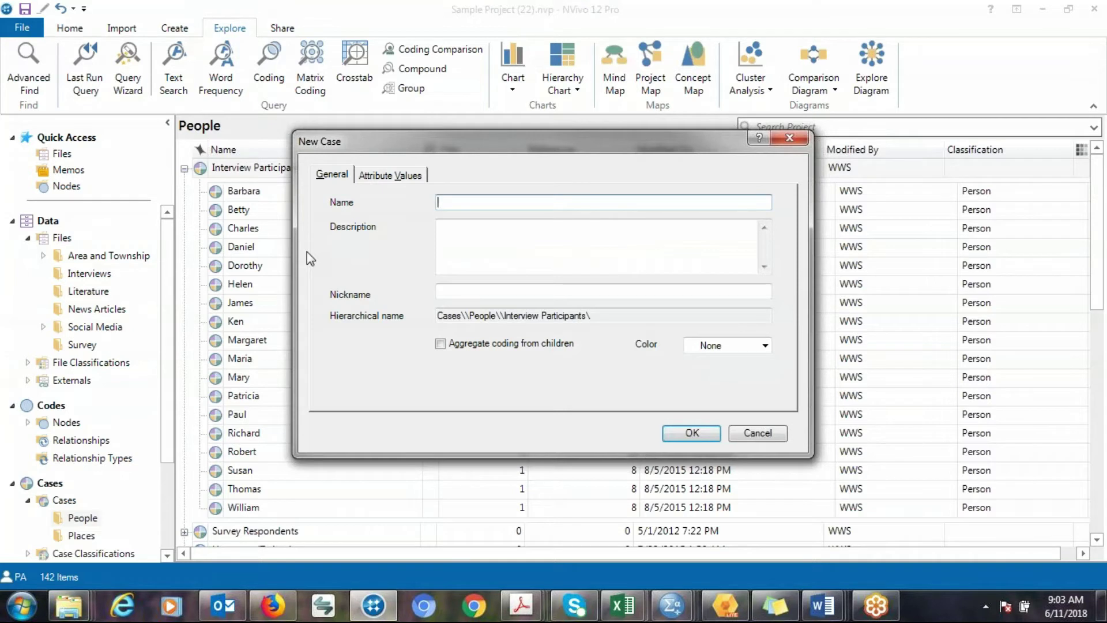
pyautogui.write('Fami')
pyautogui.press('BackSpace')
pyautogui.press('BackSpace')
pyautogui.press('BackSpace')
pyautogui.write('amle')
pyautogui.press('BackSpace')
pyautogui.press('BackSpace')
pyautogui.press('BackSpace')
pyautogui.write('Male')
pyautogui.click(439, 346)
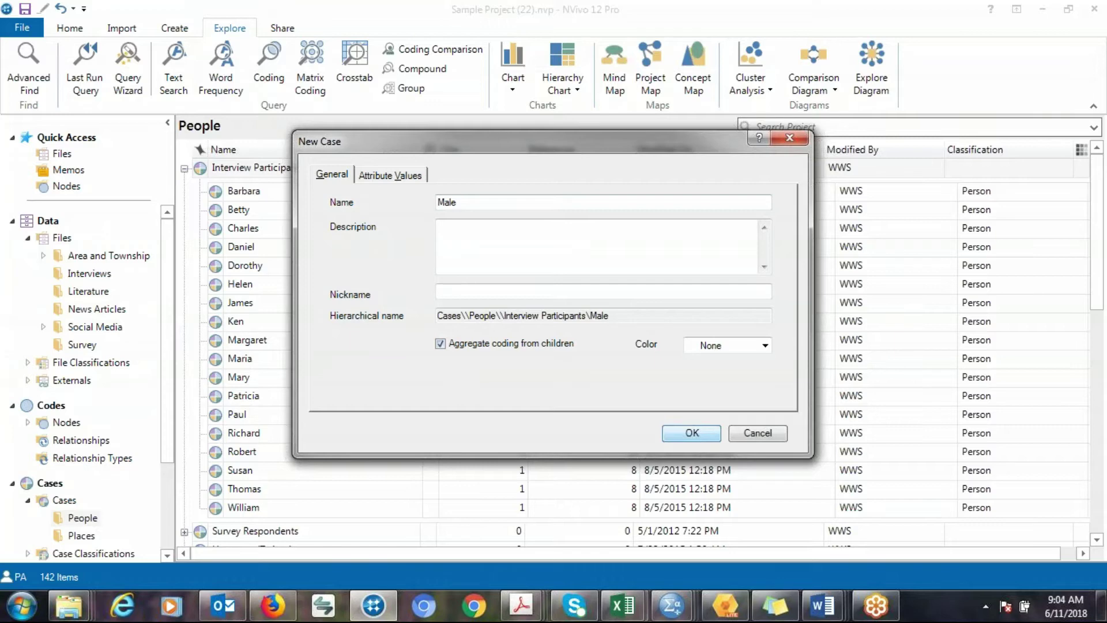
pyautogui.click(692, 434)
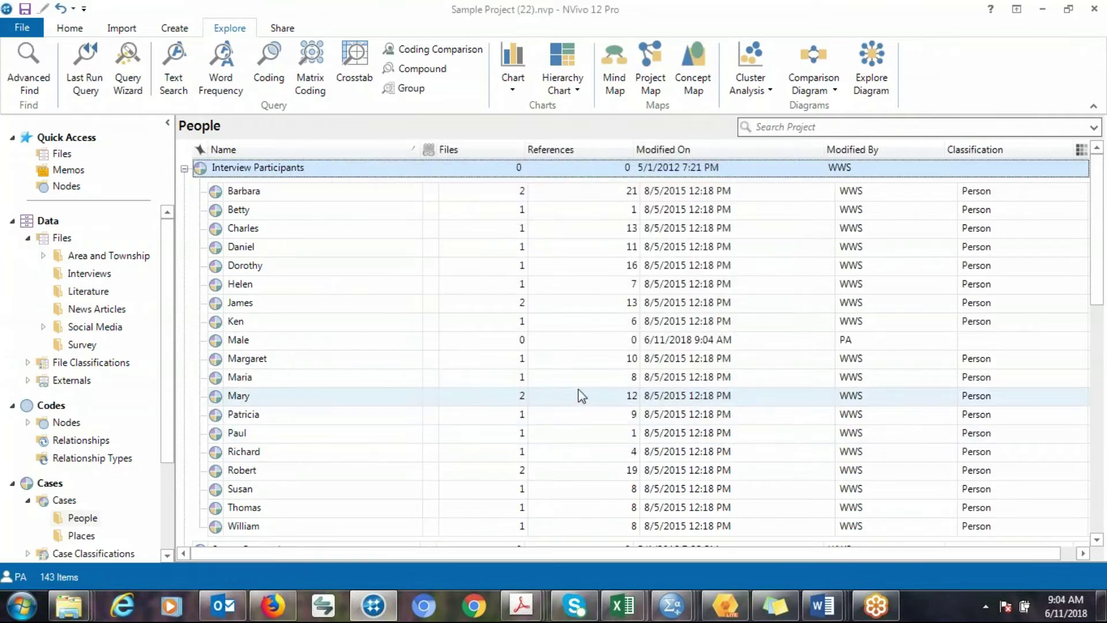
# Create a case named Female under Interview Participants, with coding aggregated from its children
pyautogui.rightClick(254, 183)
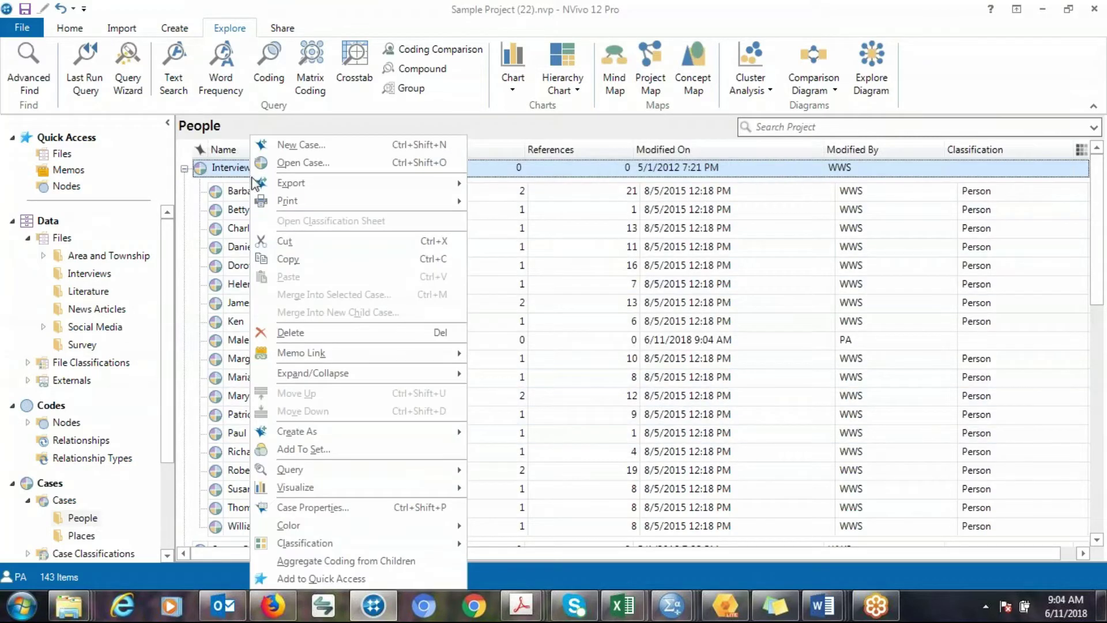
pyautogui.click(311, 151)
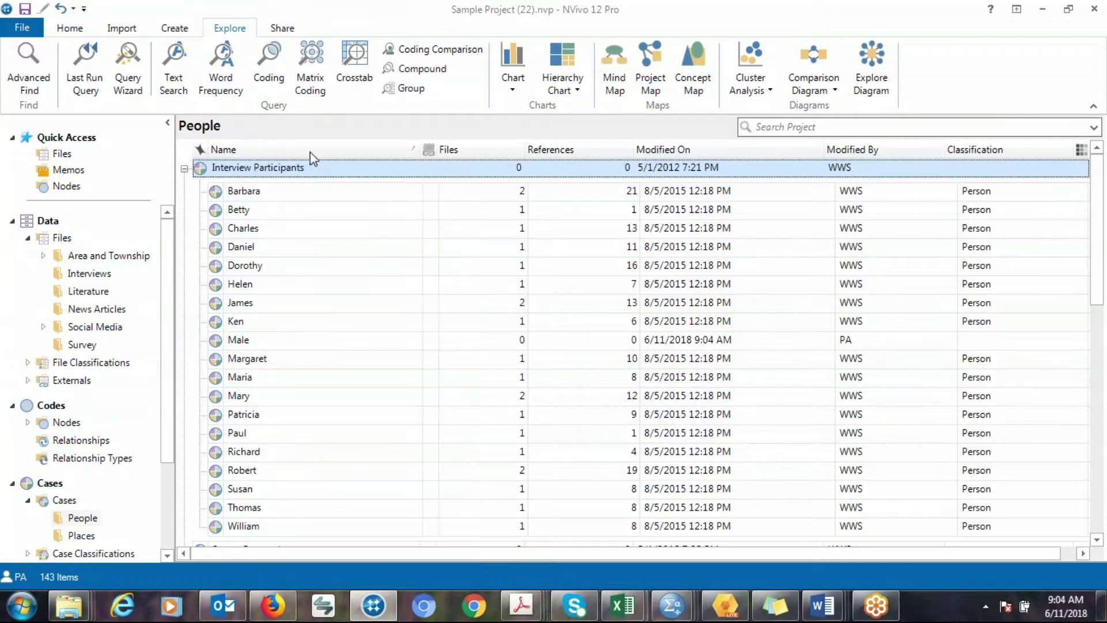
pyautogui.write('Female')
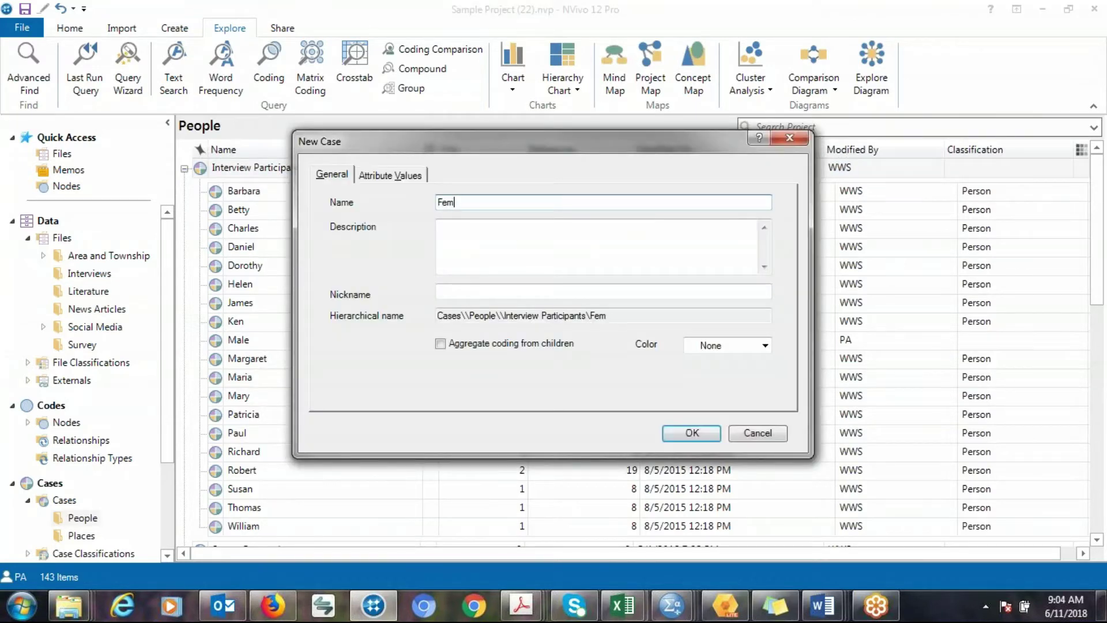
pyautogui.click(441, 343)
pyautogui.click(685, 435)
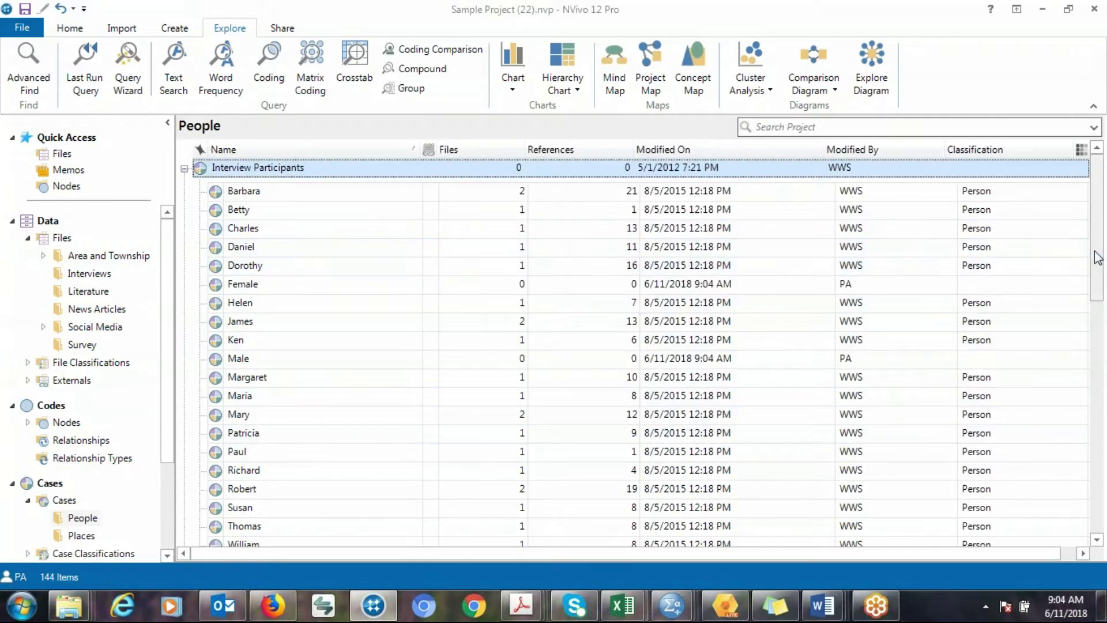
# Move the nine female participants' cases into the Female case
pyautogui.scroll(-1, 1096, 257)
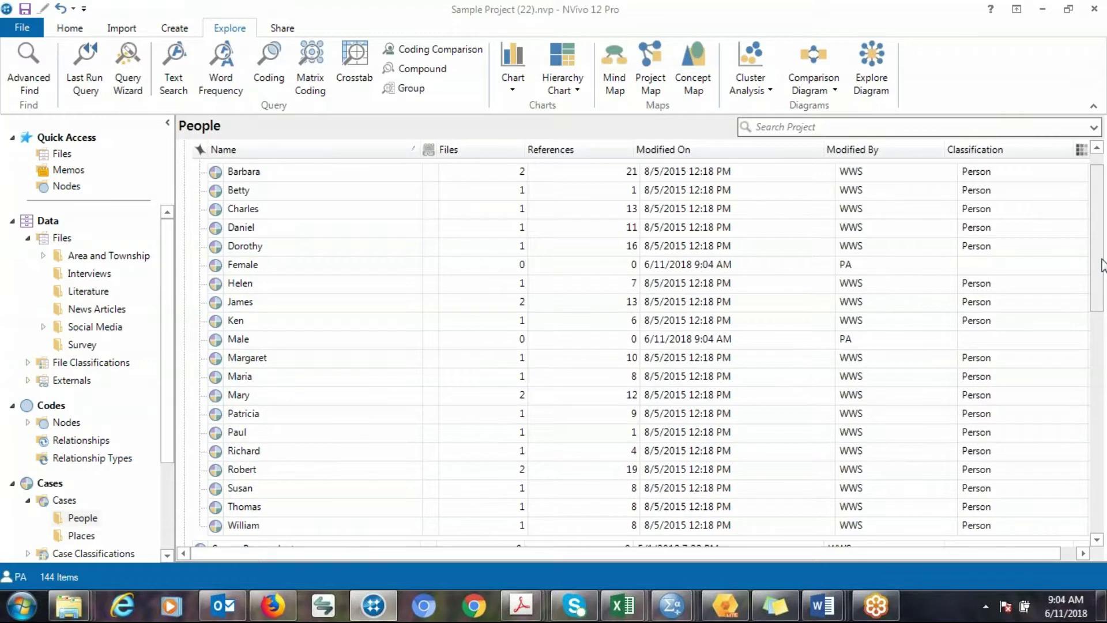
pyautogui.scroll(1, 1099, 242)
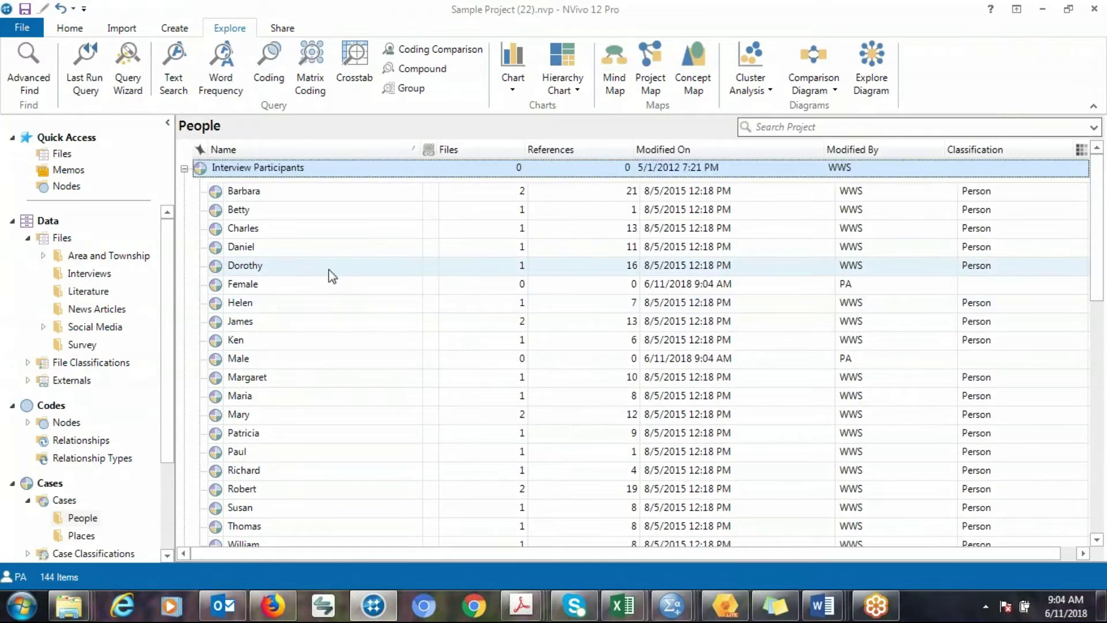
pyautogui.click(303, 191)
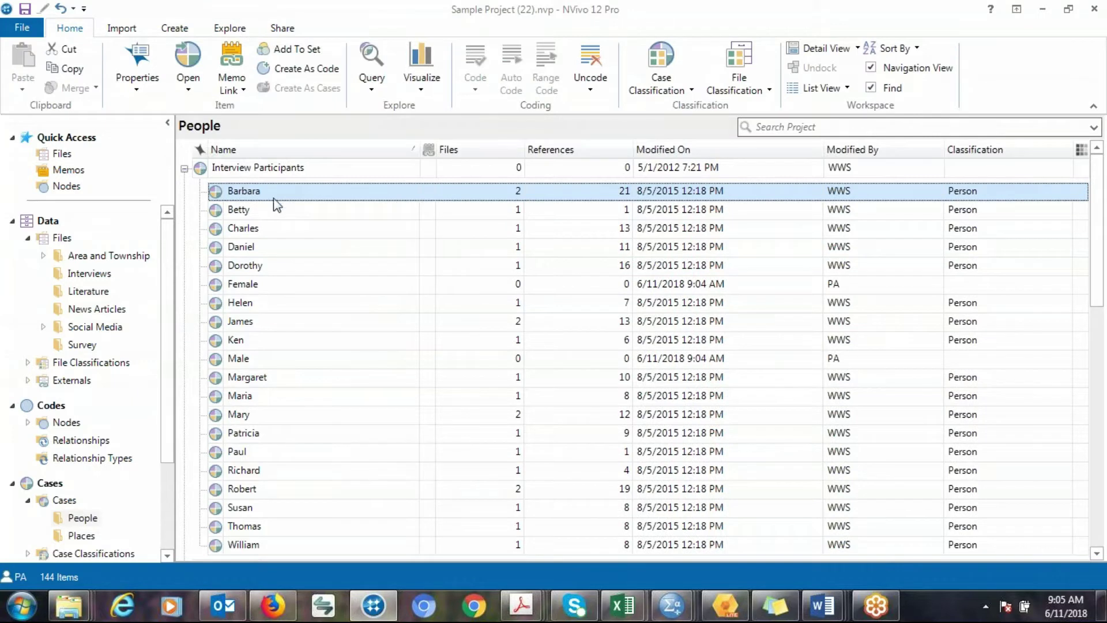
pyautogui.keyDown('ctrl'); pyautogui.click(269, 209); pyautogui.keyUp('ctrl')
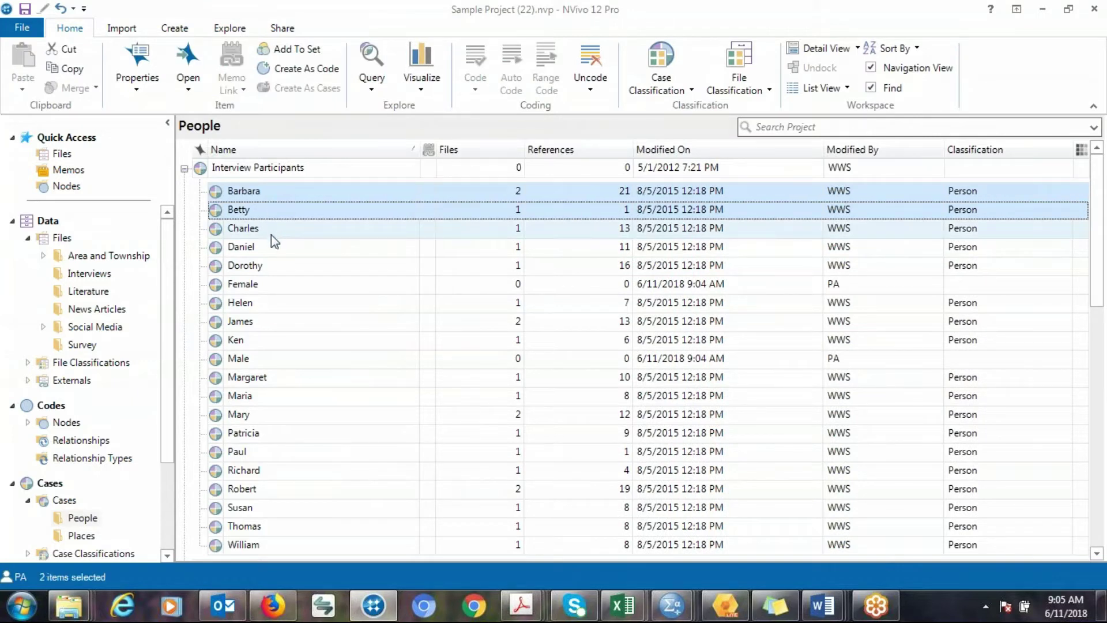
pyautogui.keyDown('ctrl'); pyautogui.click(267, 265); pyautogui.keyUp('ctrl')
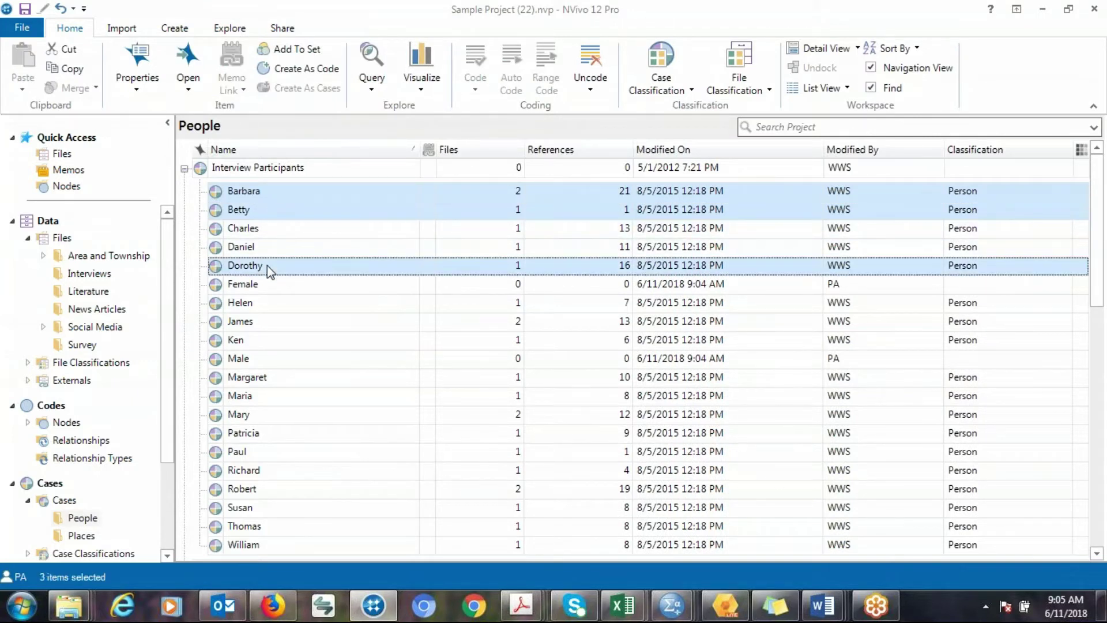
pyautogui.keyDown('ctrl'); pyautogui.click(270, 304); pyautogui.keyUp('ctrl')
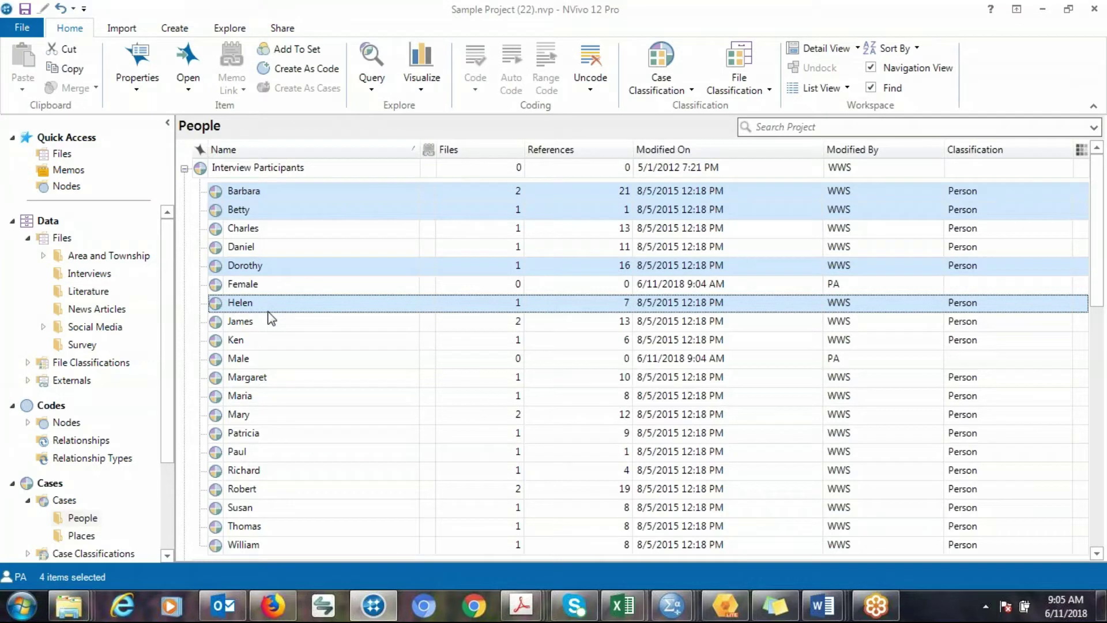
pyautogui.keyDown('ctrl'); pyautogui.click(269, 378); pyautogui.keyUp('ctrl')
pyautogui.keyDown('ctrl'); pyautogui.click(269, 397); pyautogui.keyUp('ctrl')
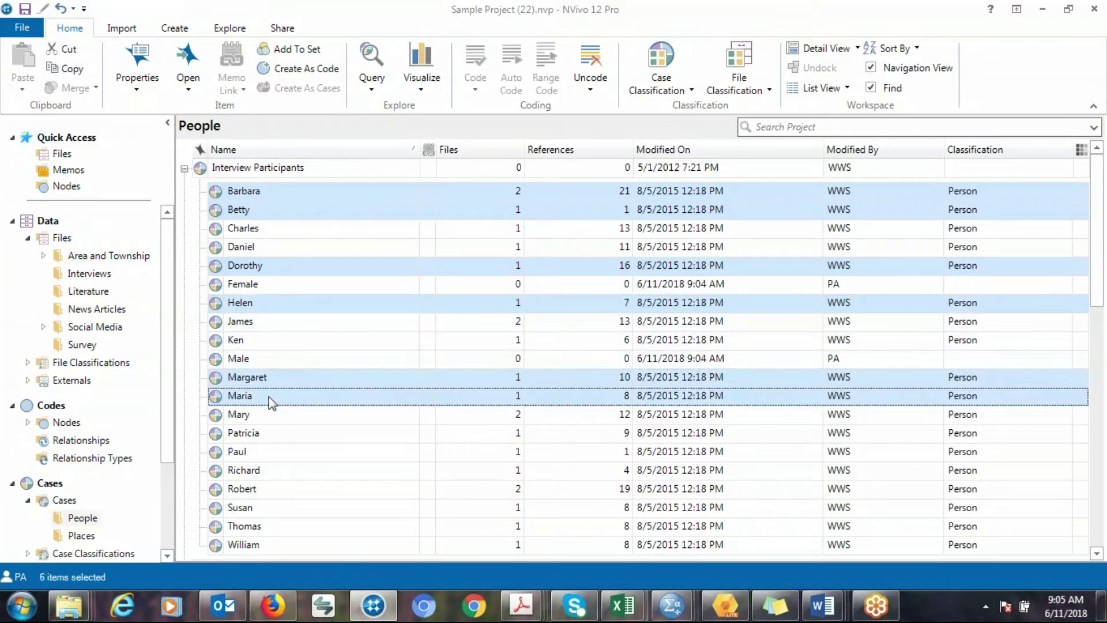
pyautogui.keyDown('ctrl'); pyautogui.click(265, 419); pyautogui.keyUp('ctrl')
pyautogui.keyDown('ctrl'); pyautogui.click(266, 436); pyautogui.keyUp('ctrl')
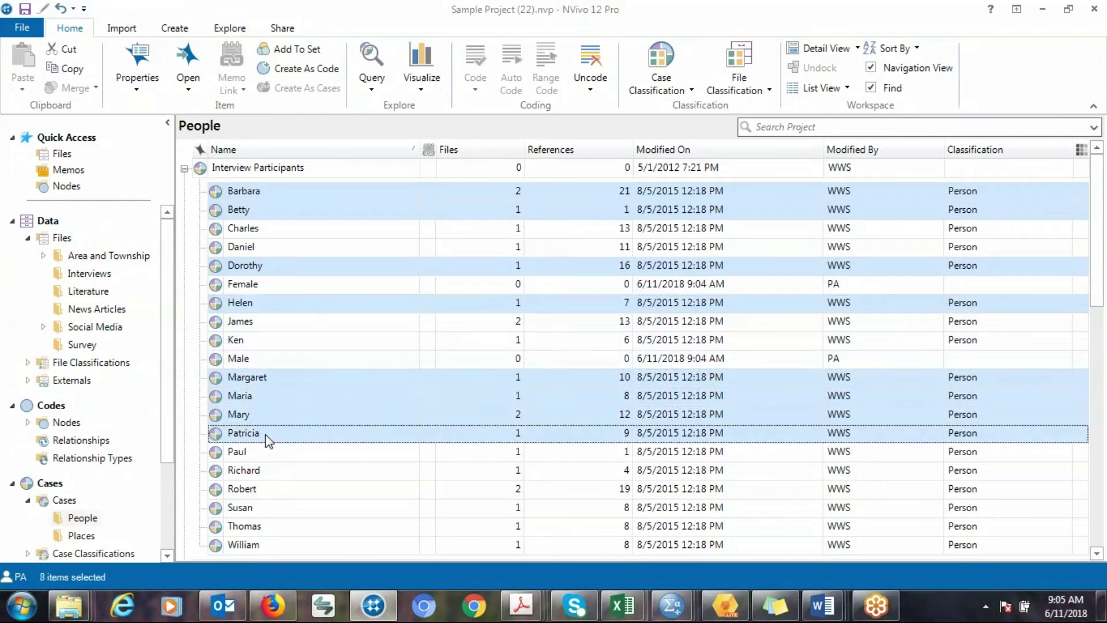
pyautogui.keyDown('ctrl'); pyautogui.click(263, 509); pyautogui.keyUp('ctrl')
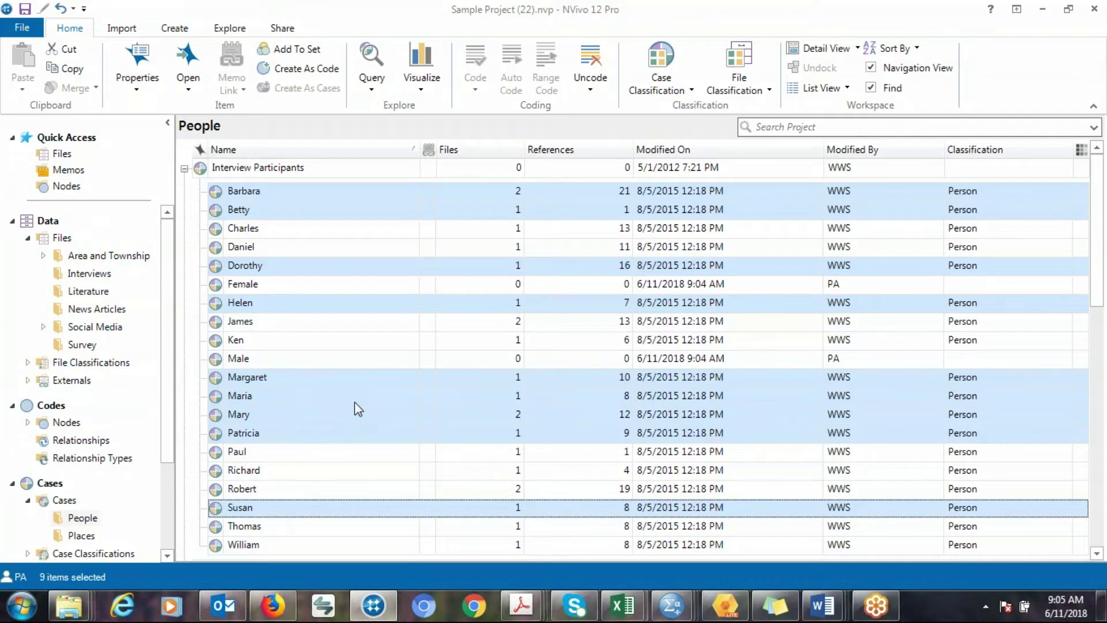
pyautogui.moveTo(355, 402); pyautogui.dragTo(220, 285)
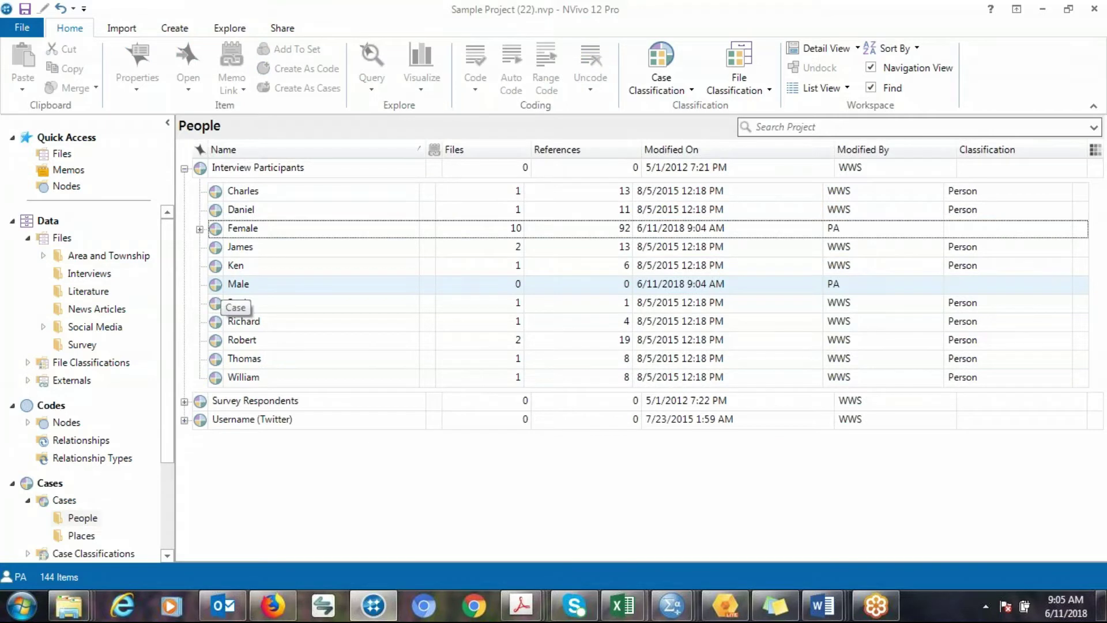
# Move the nine male participants' cases into the Male case
pyautogui.click(244, 193)
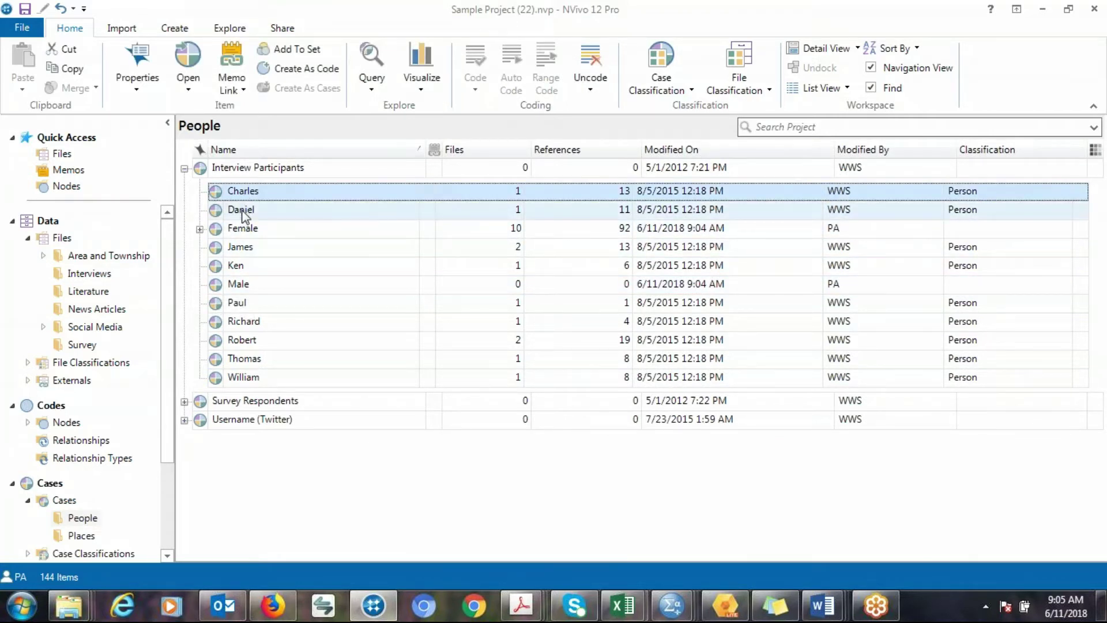
pyautogui.keyDown('ctrl'); pyautogui.click(241, 211); pyautogui.keyUp('ctrl')
pyautogui.keyDown('ctrl'); pyautogui.click(241, 248); pyautogui.keyUp('ctrl')
pyautogui.keyDown('ctrl'); pyautogui.click(243, 265); pyautogui.keyUp('ctrl')
pyautogui.keyDown('ctrl'); pyautogui.click(244, 302); pyautogui.keyUp('ctrl')
pyautogui.keyDown('ctrl'); pyautogui.click(249, 322); pyautogui.keyUp('ctrl')
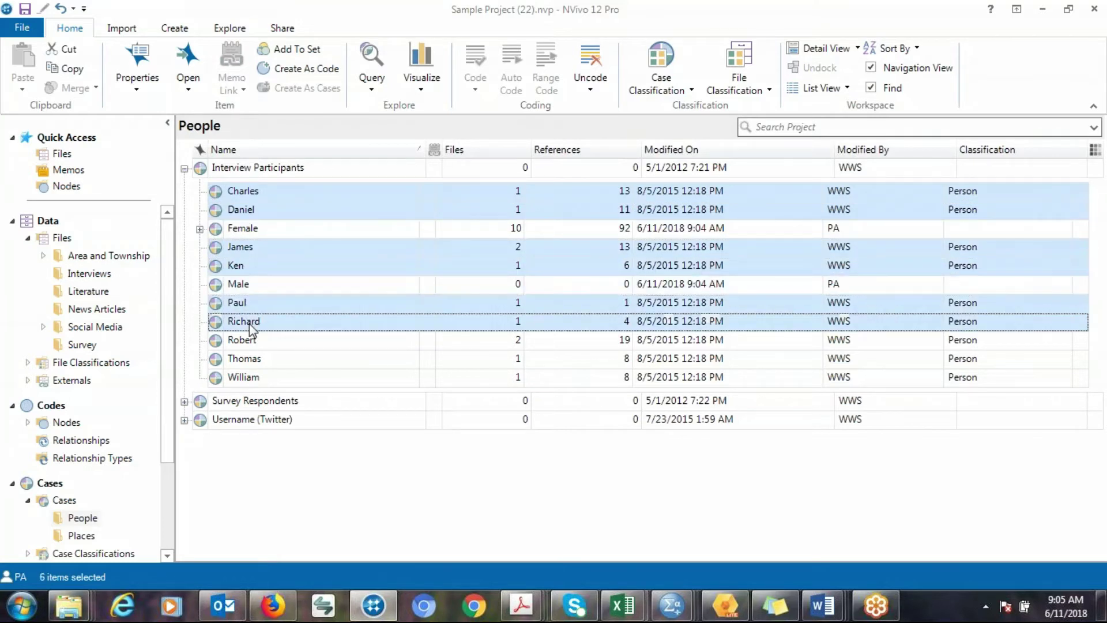
pyautogui.keyDown('ctrl'); pyautogui.click(251, 340); pyautogui.keyUp('ctrl')
pyautogui.keyDown('ctrl'); pyautogui.click(252, 358); pyautogui.keyUp('ctrl')
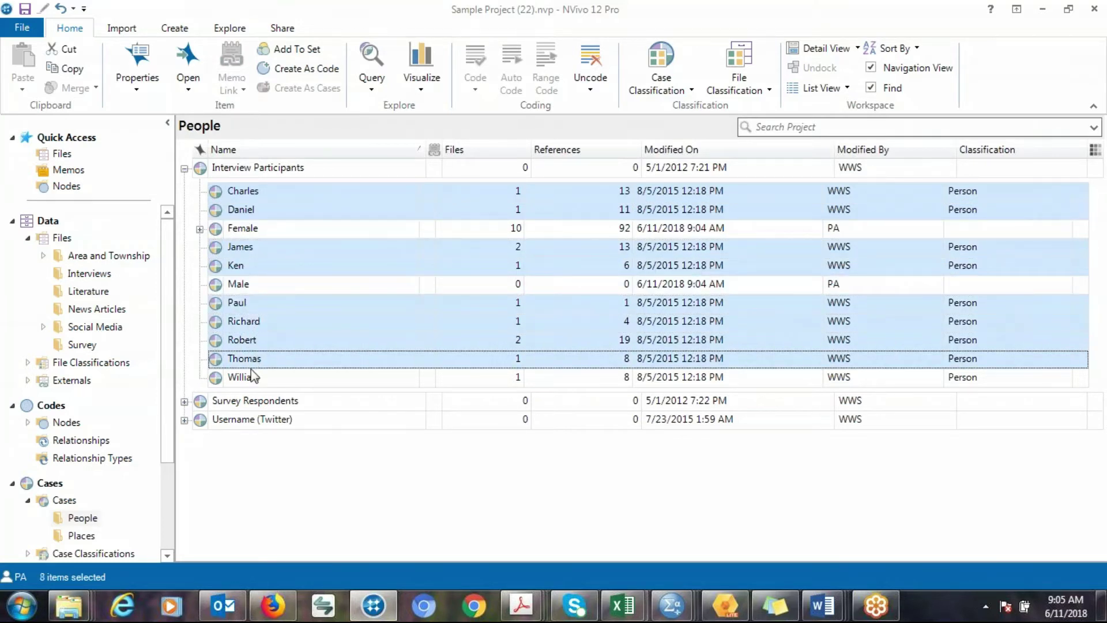
pyautogui.keyDown('ctrl'); pyautogui.click(253, 378); pyautogui.keyUp('ctrl')
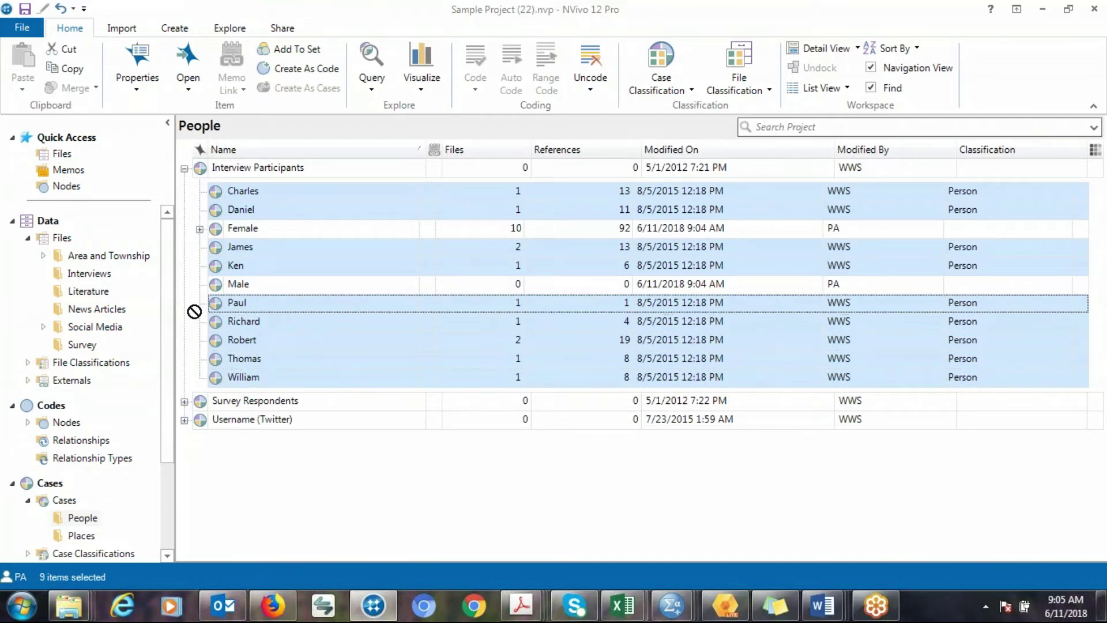
pyautogui.keyDown('ctrl'); pyautogui.click(218, 285); pyautogui.keyUp('ctrl')
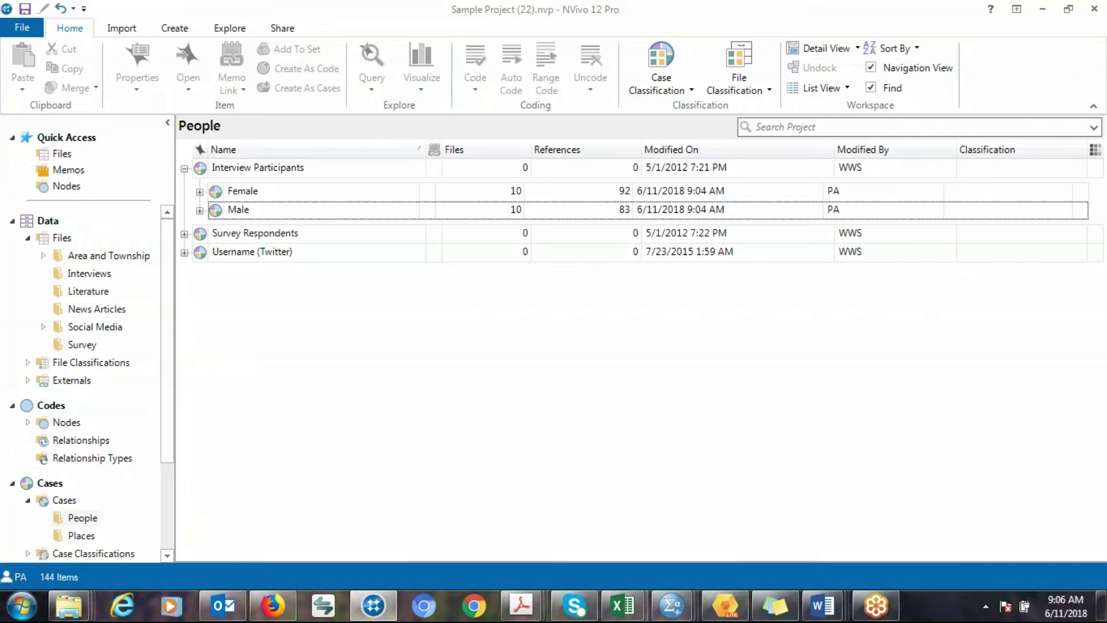
# Expand the Female case and move its nine child cases back directly under Interview Participants
pyautogui.click(203, 192)
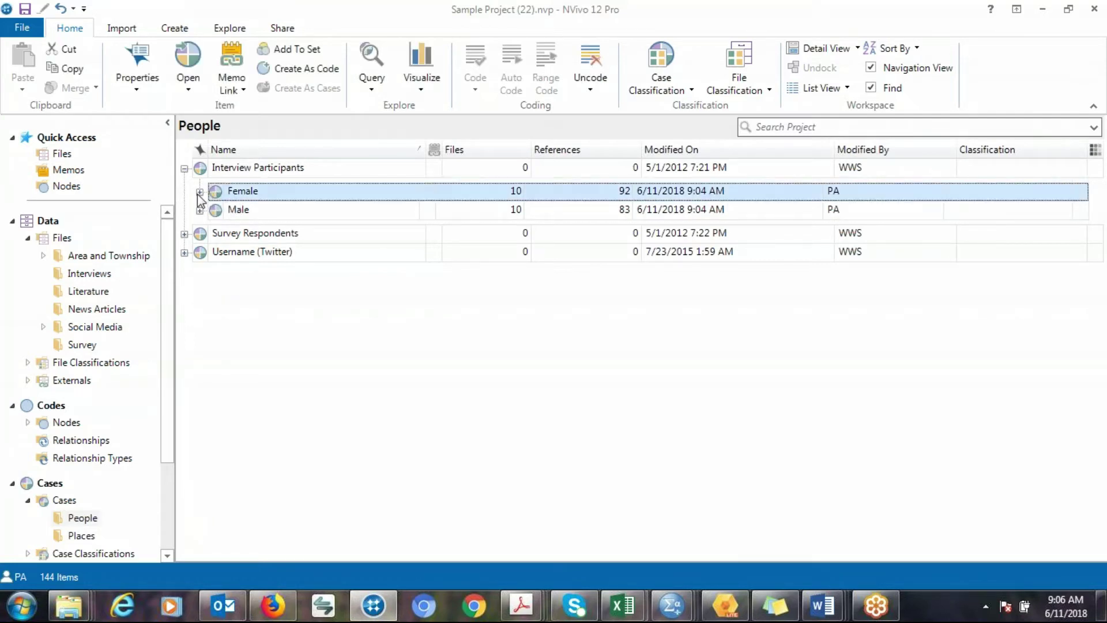
pyautogui.click(199, 193)
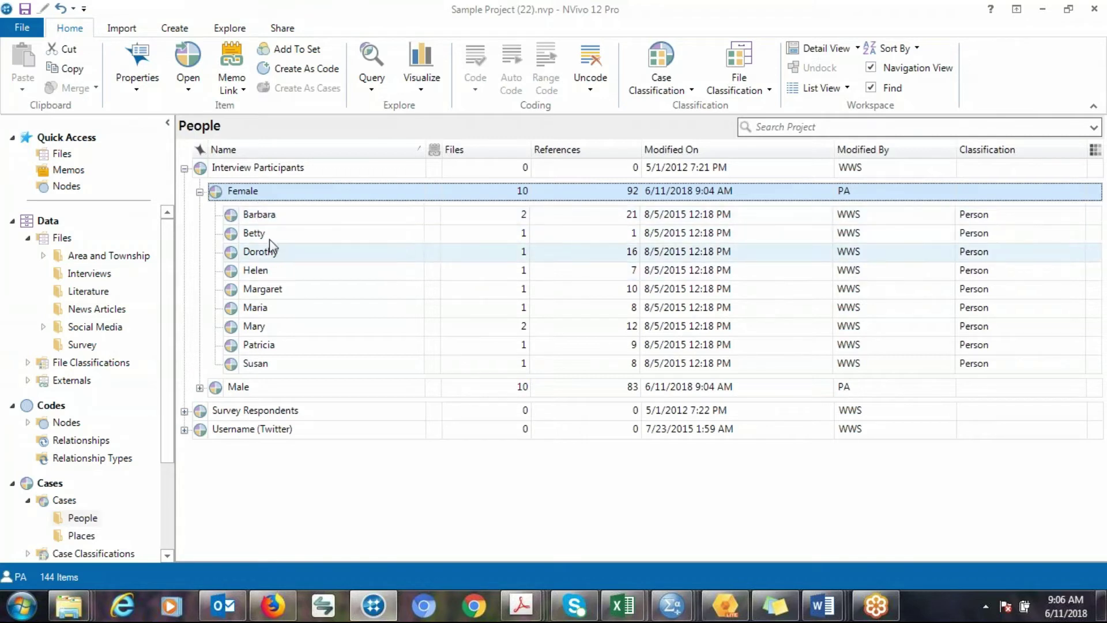
pyautogui.click(286, 214)
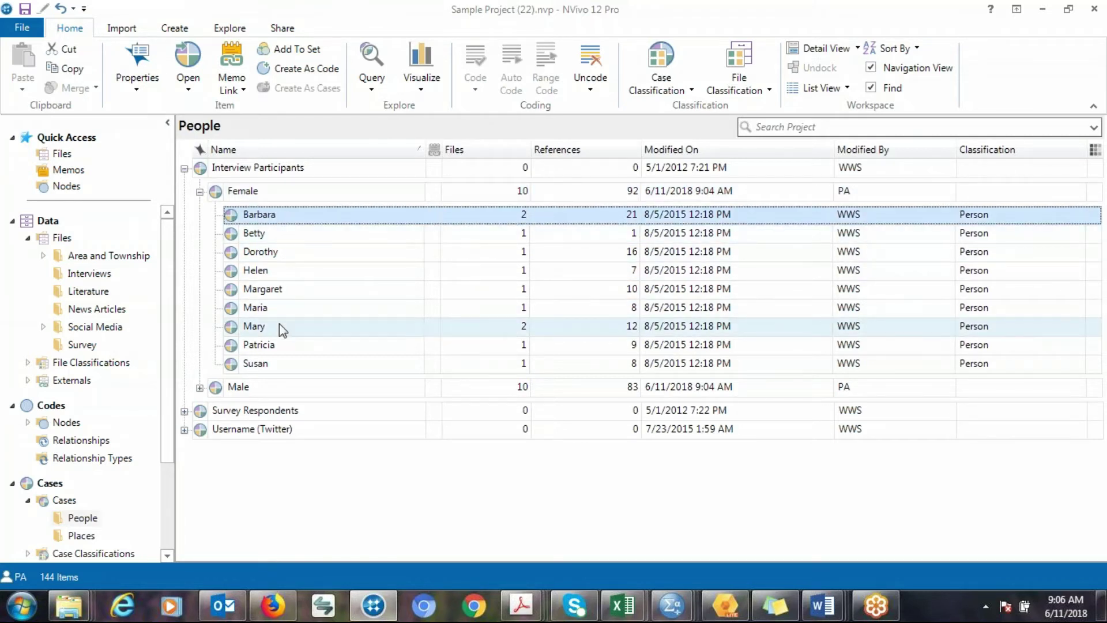
pyautogui.keyDown('shift'); pyautogui.click(265, 365); pyautogui.keyUp('shift')
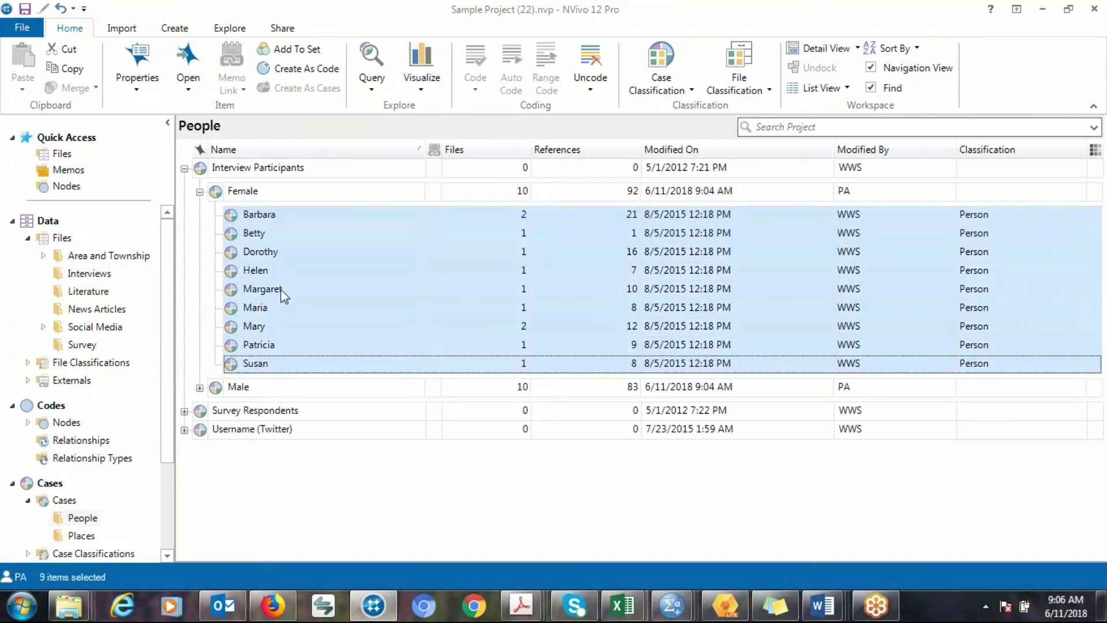
pyautogui.moveTo(313, 276); pyautogui.dragTo(223, 173)
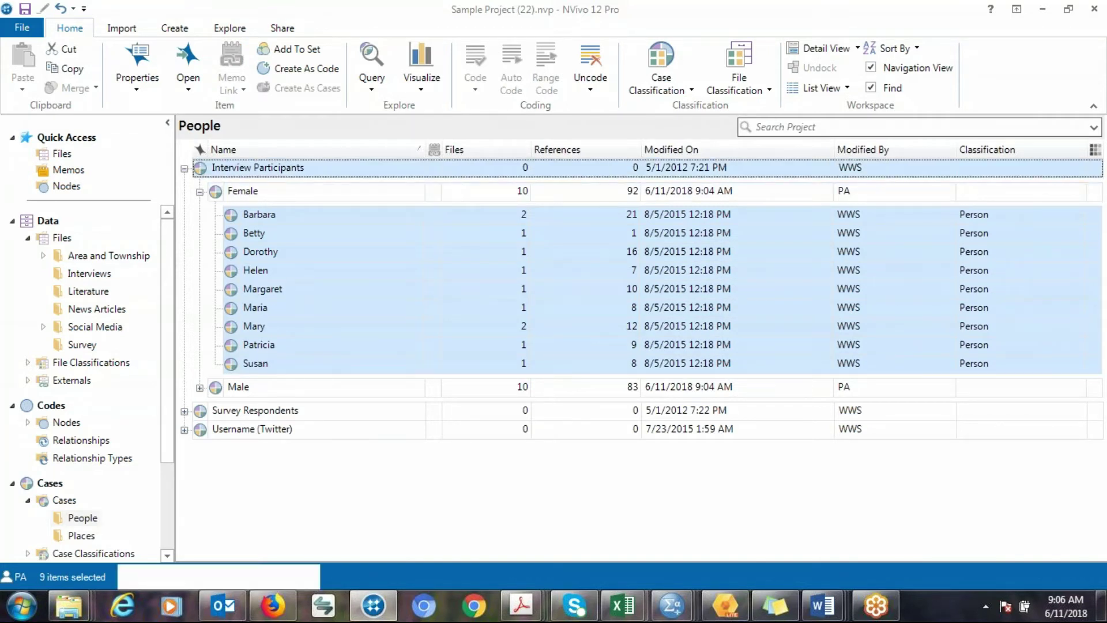
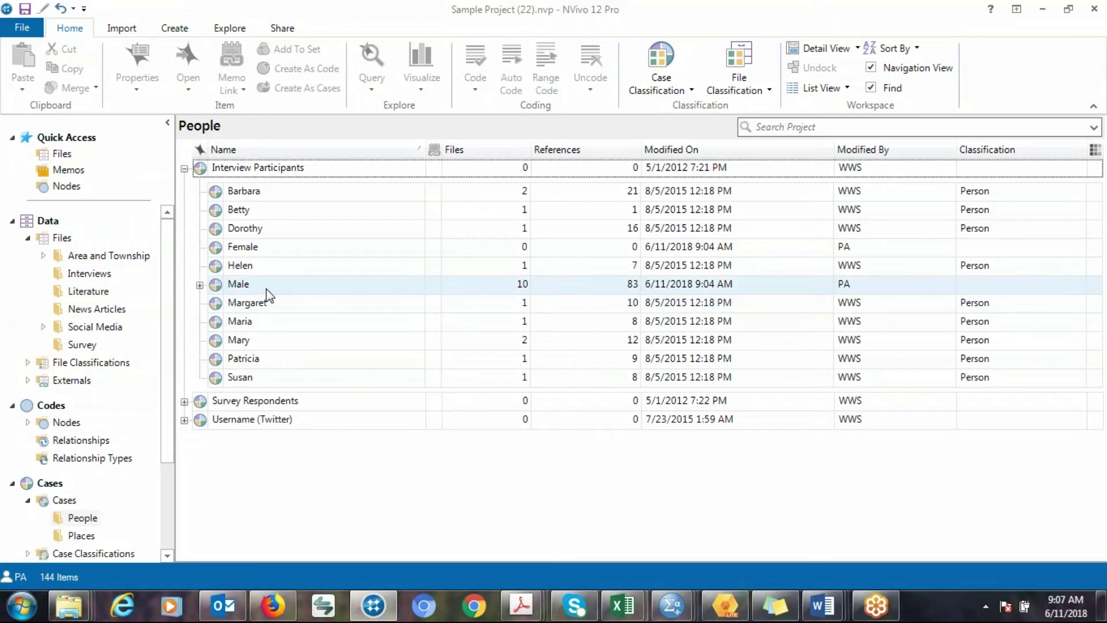
# Move the nine female participants' cases under Interview Participants back into the Female case
pyautogui.click(245, 196)
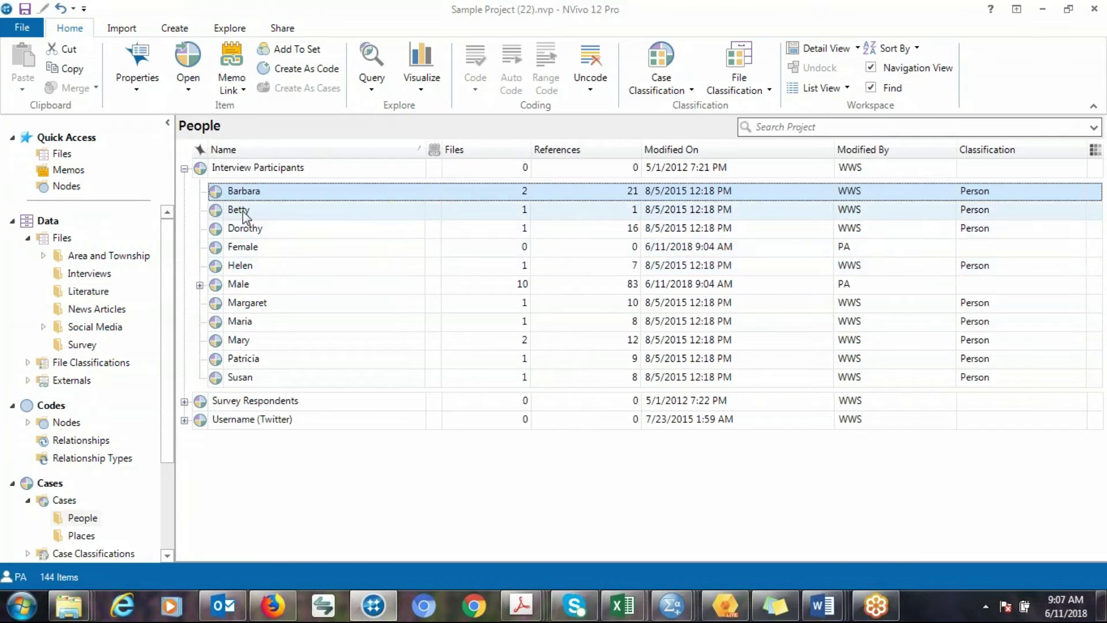
pyautogui.keyDown('ctrl'); pyautogui.click(242, 211); pyautogui.keyUp('ctrl')
pyautogui.keyDown('ctrl'); pyautogui.click(246, 231); pyautogui.keyUp('ctrl')
pyautogui.keyDown('ctrl'); pyautogui.click(246, 247); pyautogui.keyUp('ctrl')
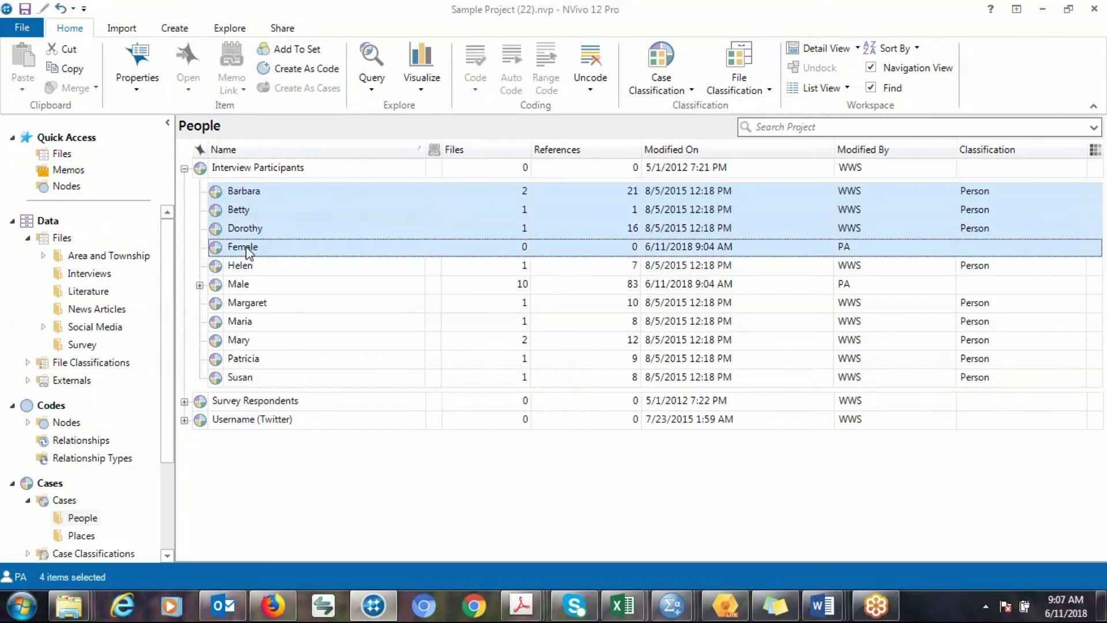
pyautogui.keyDown('ctrl'); pyautogui.click(246, 267); pyautogui.keyUp('ctrl')
pyautogui.keyDown('ctrl'); pyautogui.click(248, 304); pyautogui.keyUp('ctrl')
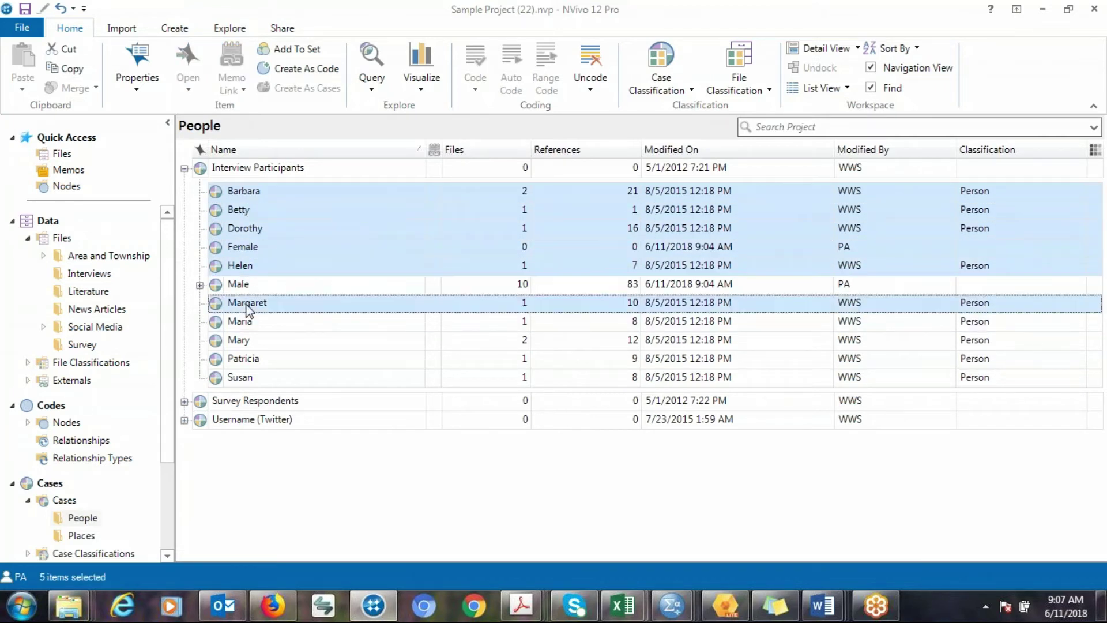
pyautogui.keyDown('ctrl'); pyautogui.click(246, 321); pyautogui.keyUp('ctrl')
pyautogui.keyDown('ctrl'); pyautogui.click(244, 344); pyautogui.keyUp('ctrl')
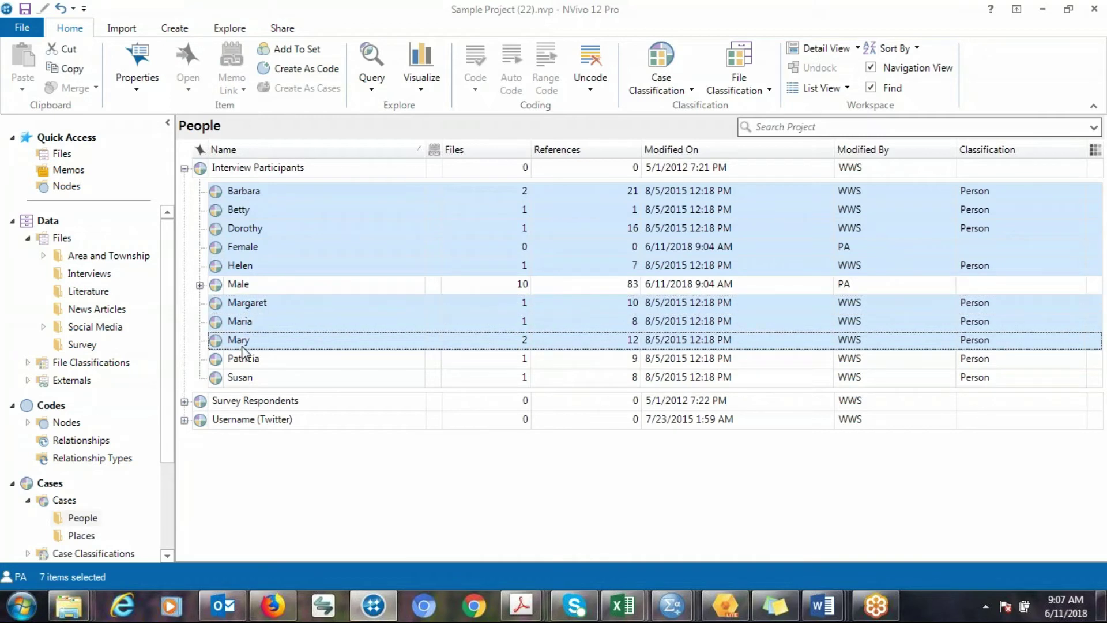
pyautogui.keyDown('ctrl'); pyautogui.click(243, 359); pyautogui.keyUp('ctrl')
pyautogui.keyDown('ctrl'); pyautogui.click(247, 377); pyautogui.keyUp('ctrl')
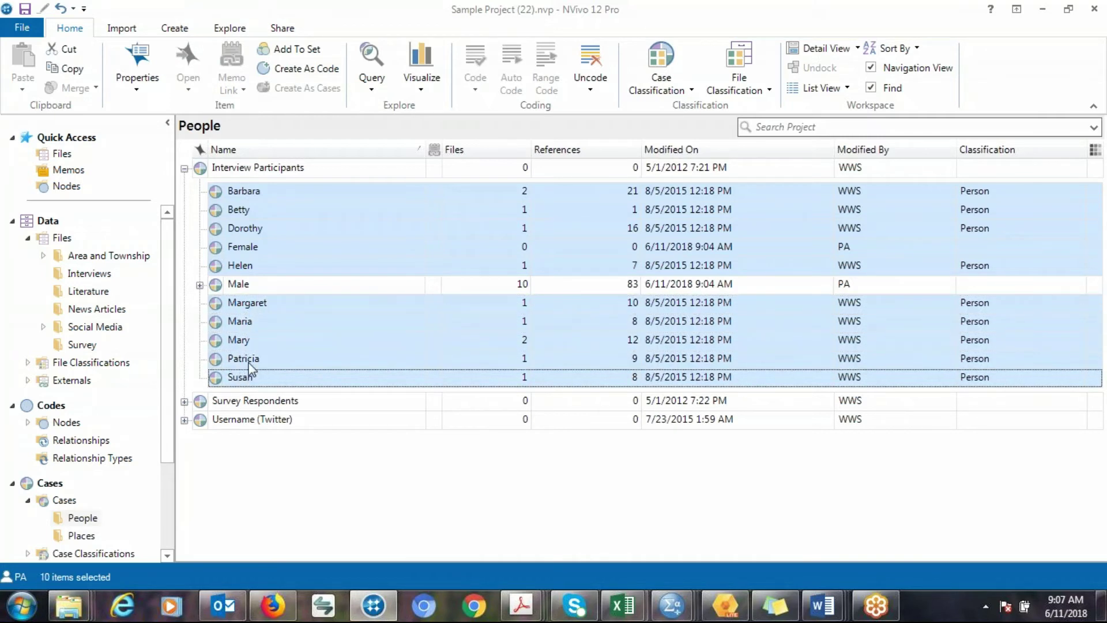
pyautogui.keyDown('ctrl'); pyautogui.click(260, 251); pyautogui.keyUp('ctrl')
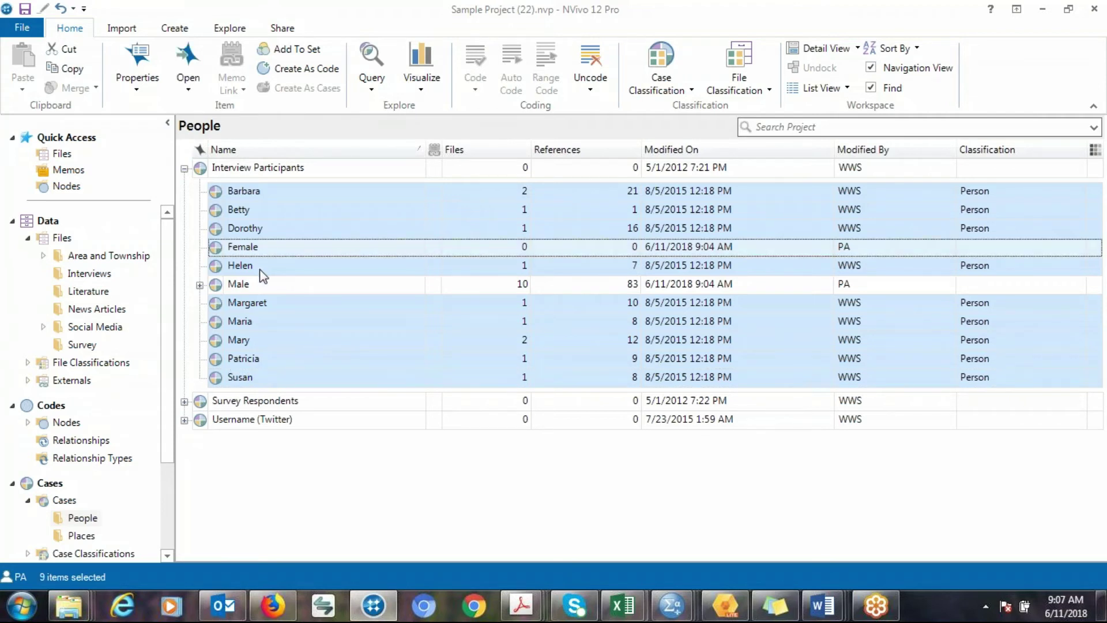
pyautogui.moveTo(262, 345); pyautogui.dragTo(222, 256)
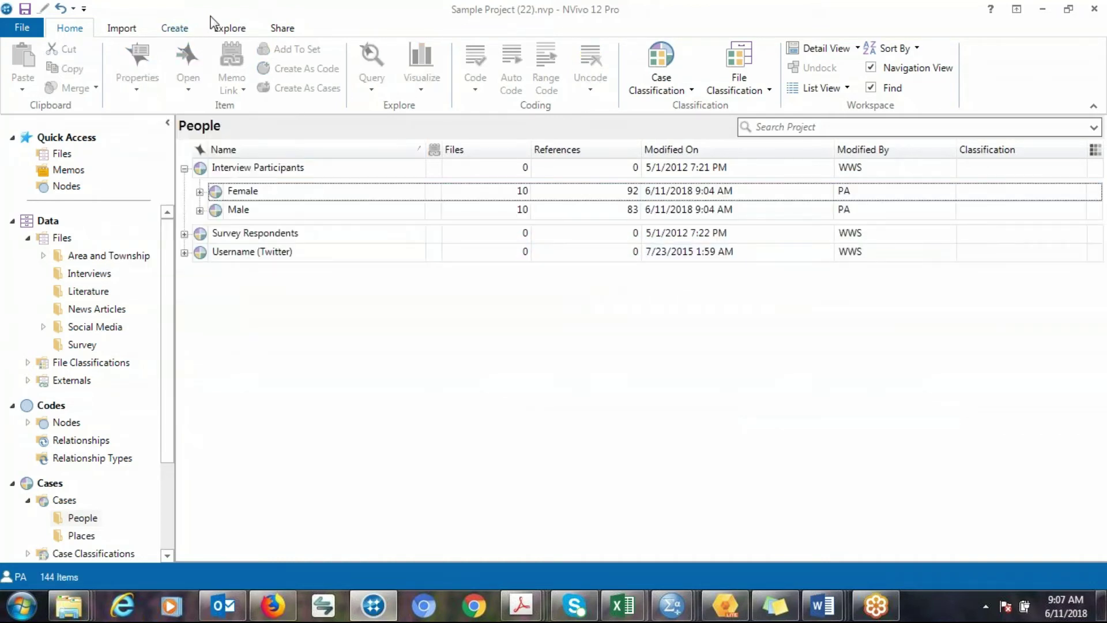
# Start a new framework matrix named Name 4
pyautogui.click(187, 27)
pyautogui.click(78, 67)
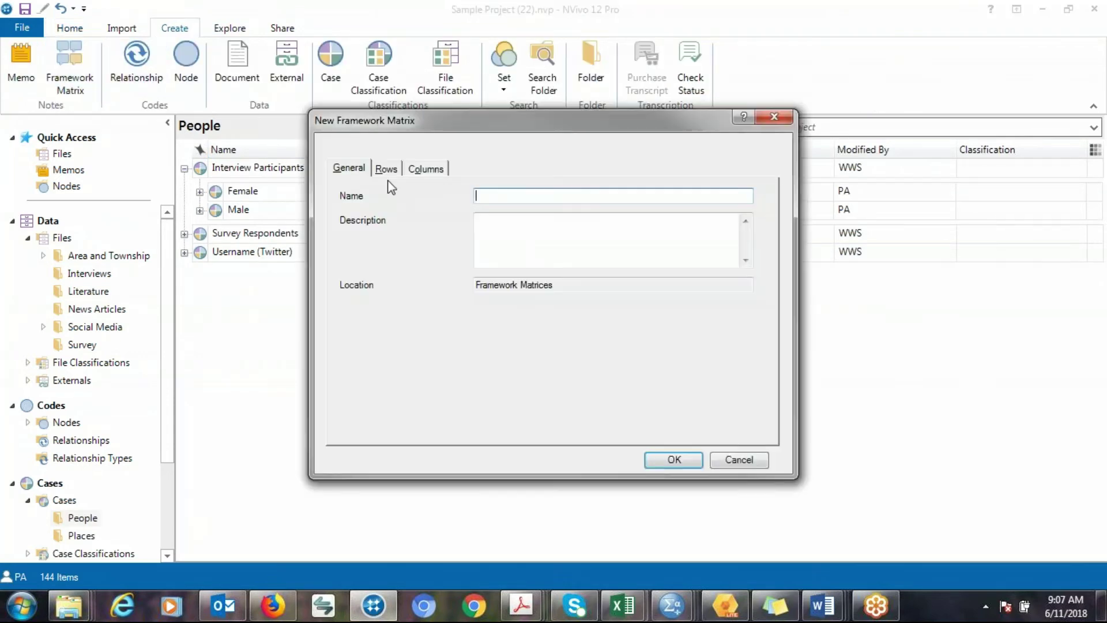
pyautogui.write('No')
# Set the framework matrix rows to the Female and Male cases under Interview Participants in the People folder
pyautogui.click(388, 168)
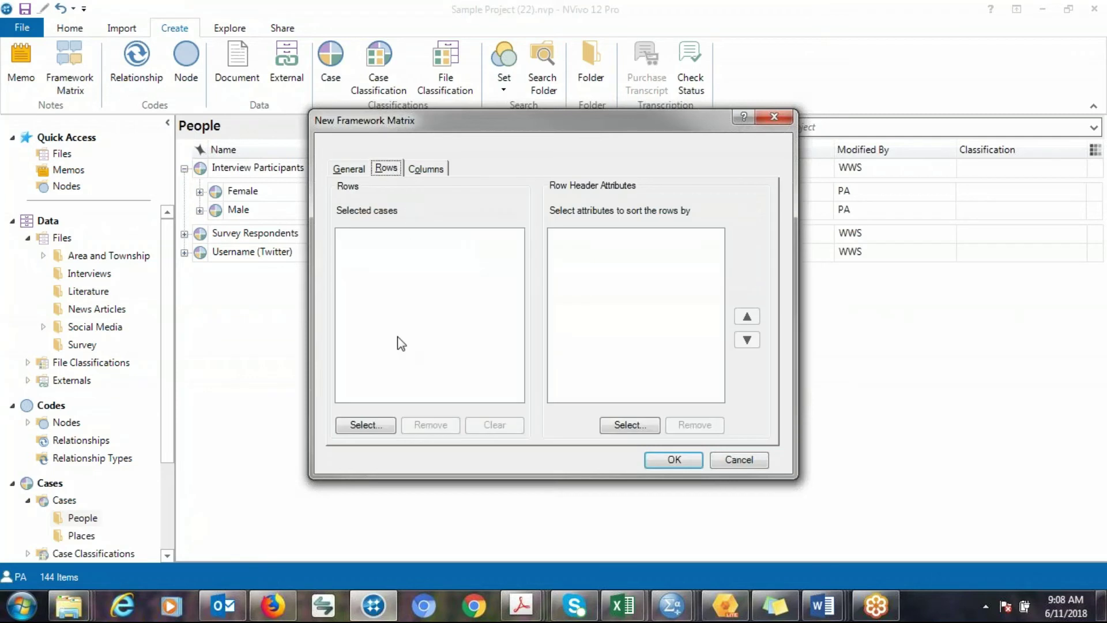
pyautogui.click(367, 425)
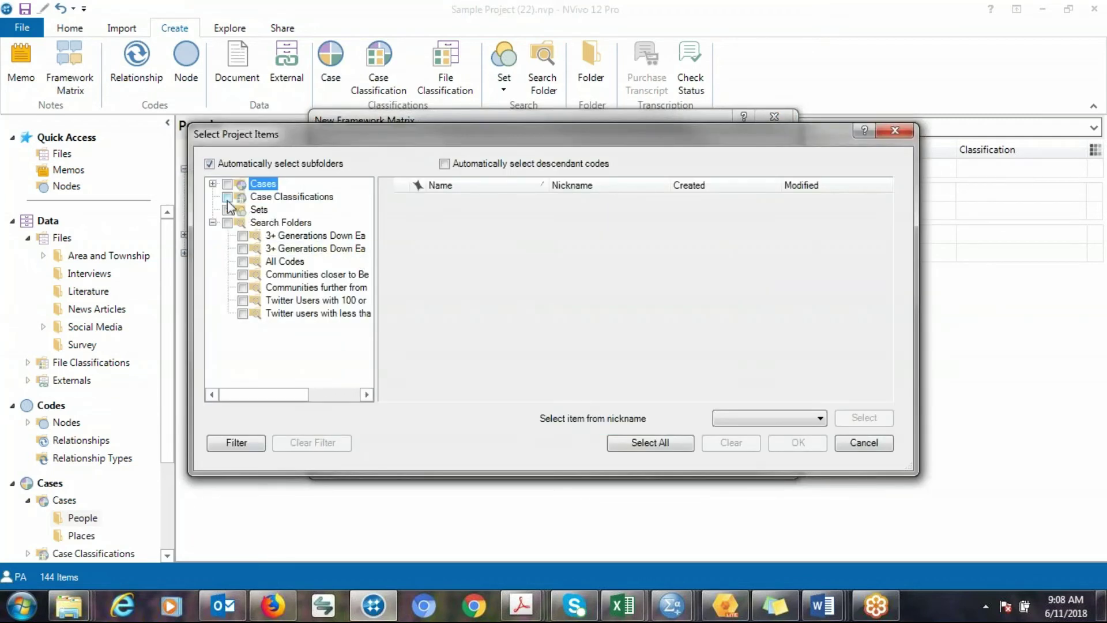
pyautogui.click(260, 197)
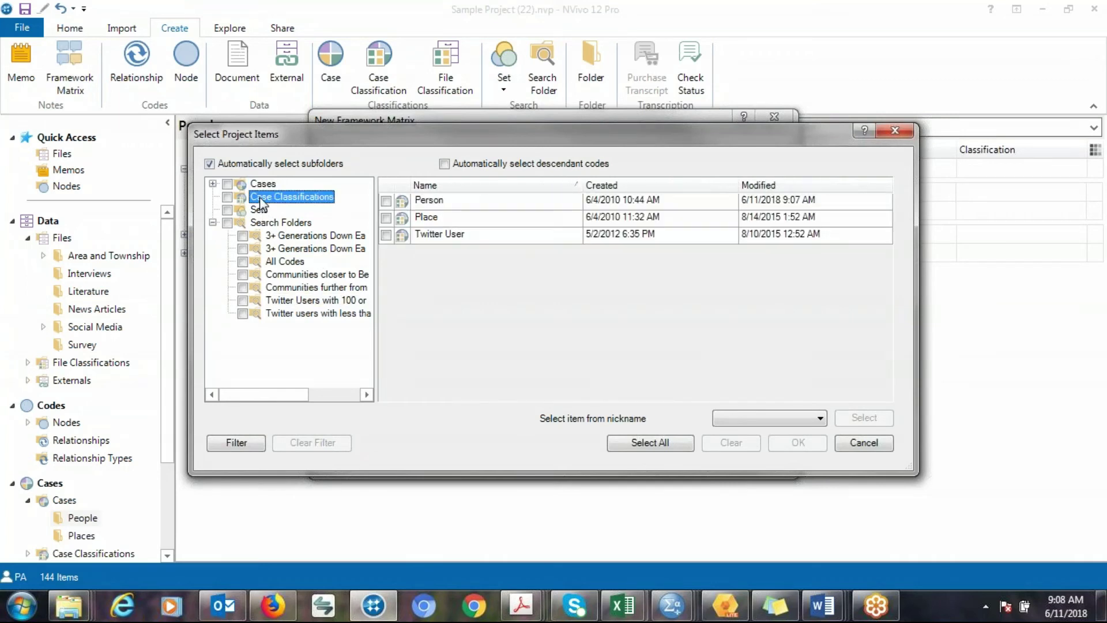
pyautogui.click(418, 202)
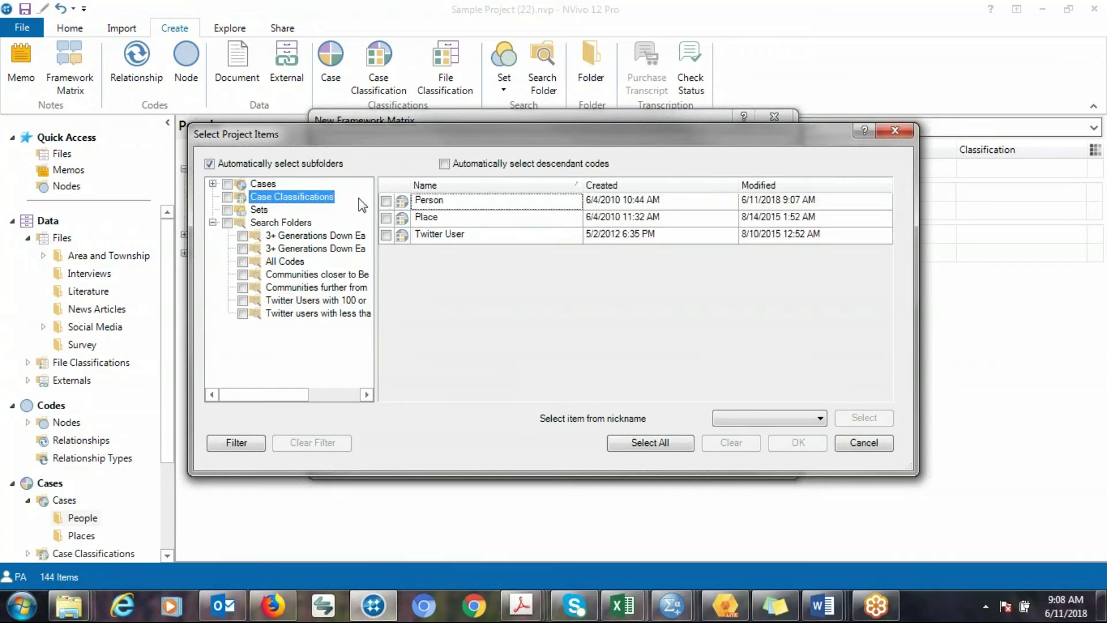
pyautogui.click(258, 185)
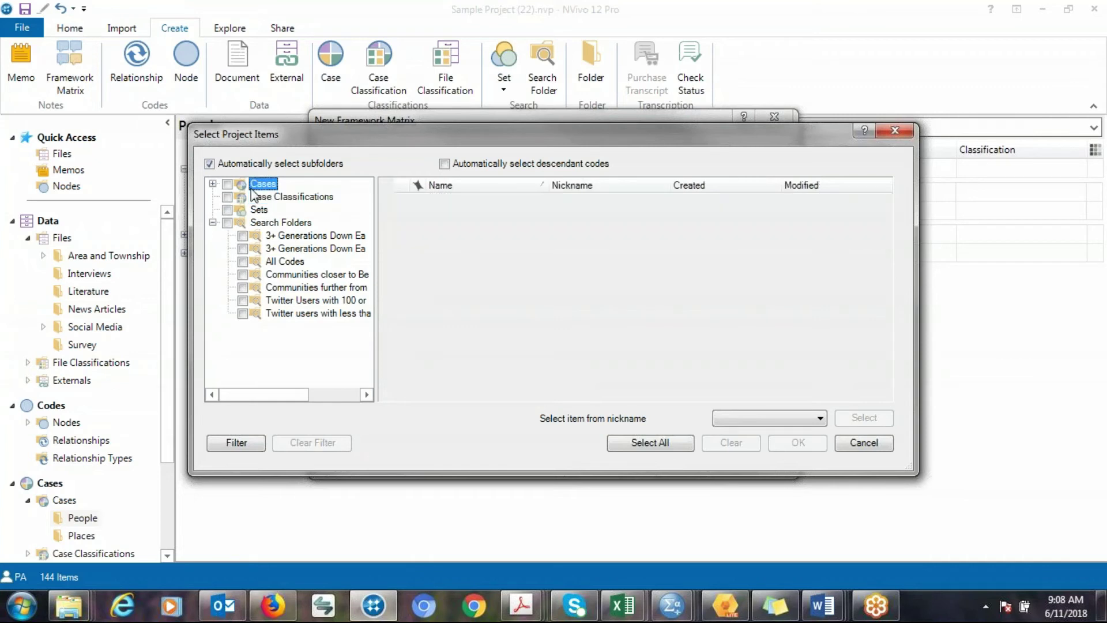
pyautogui.click(212, 183)
pyautogui.click(279, 196)
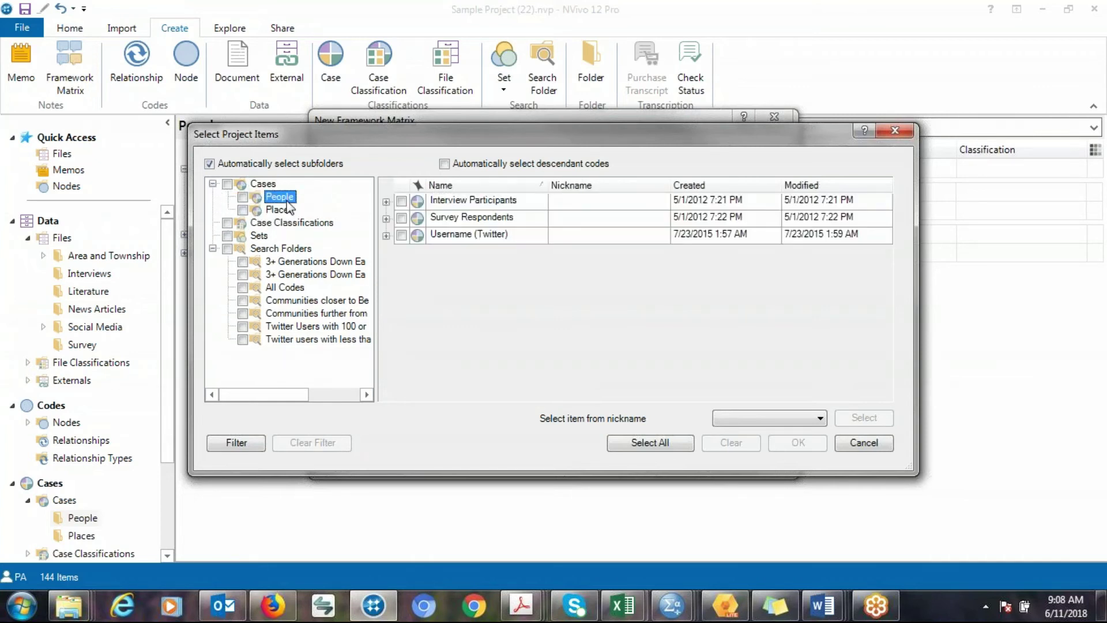
pyautogui.click(386, 201)
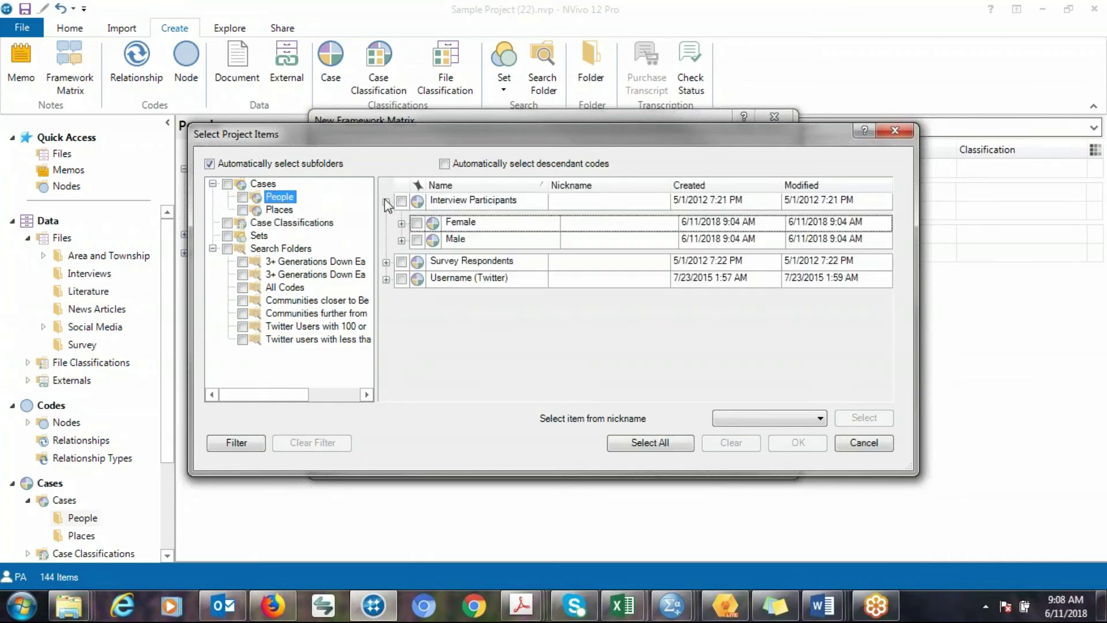
pyautogui.click(402, 224)
pyautogui.click(401, 224)
pyautogui.click(417, 223)
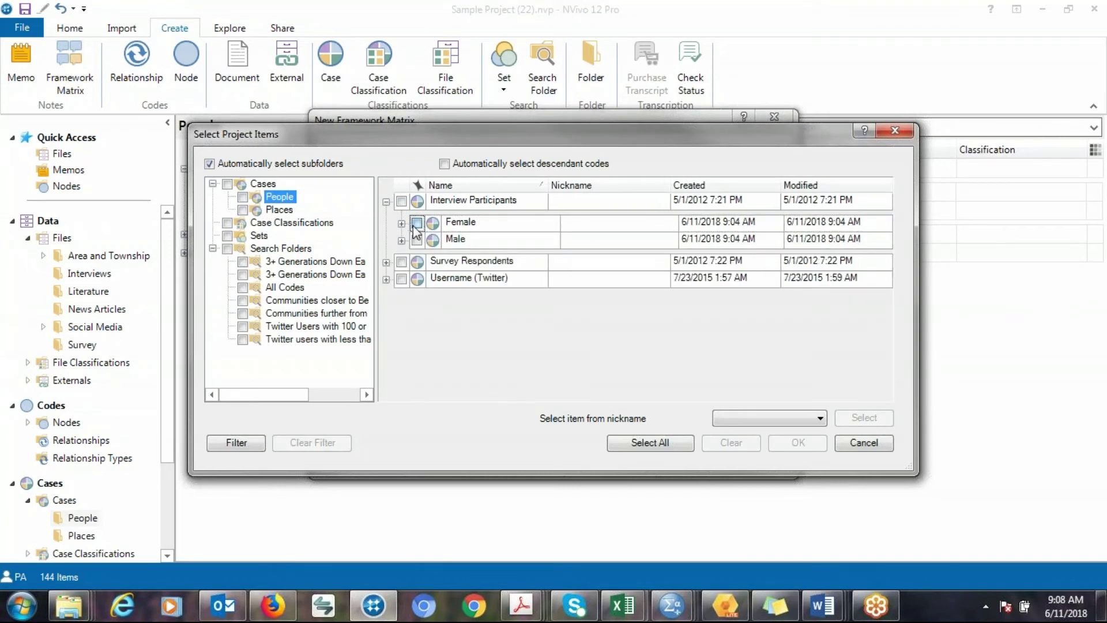
pyautogui.click(401, 223)
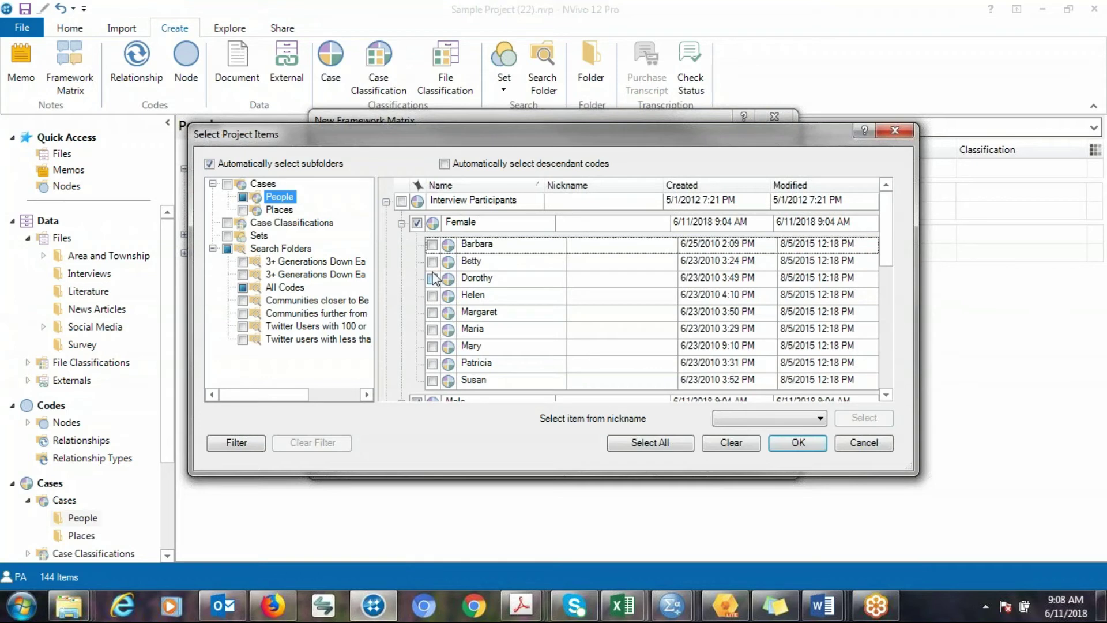
pyautogui.click(402, 224)
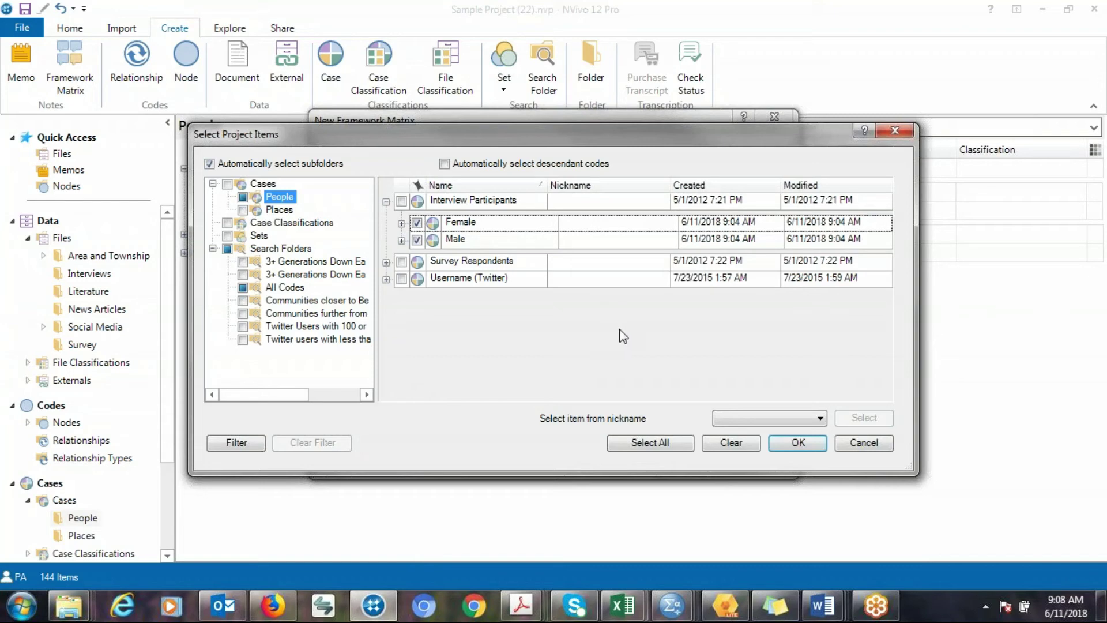
pyautogui.click(790, 447)
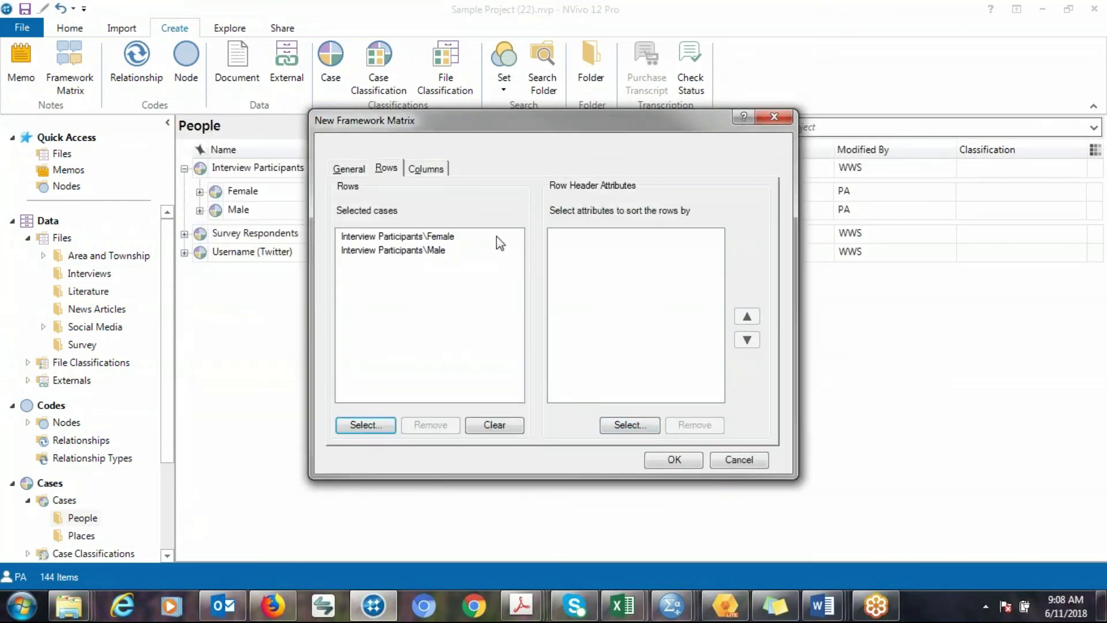
# Add the Balance, Community change, Infrastructure and Memorable quotes nodes as theme columns and create the matrix
pyautogui.click(434, 170)
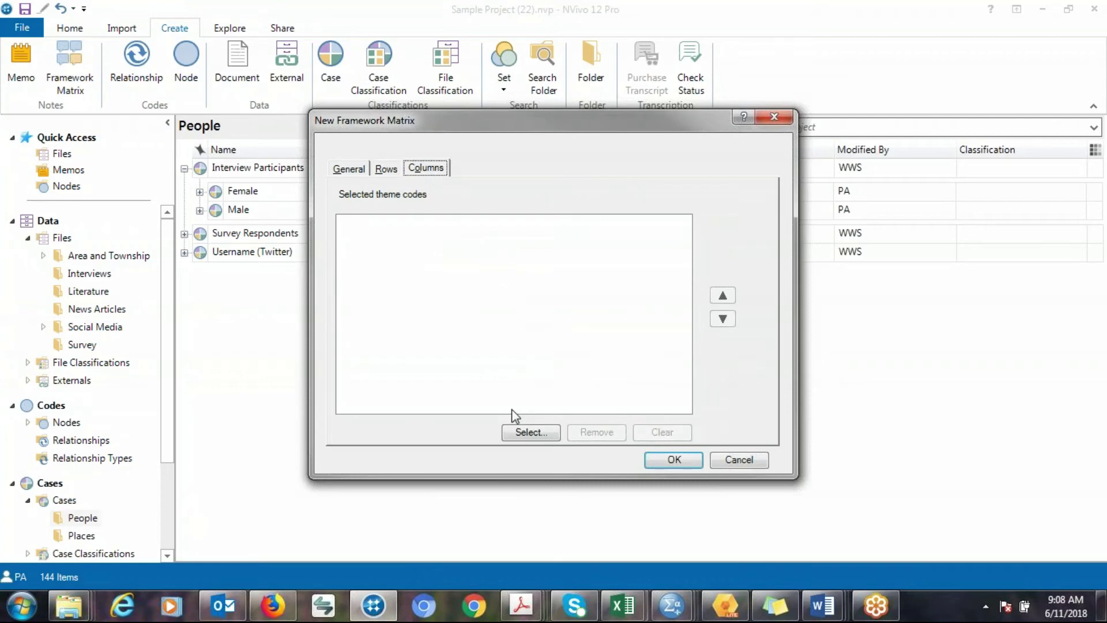
pyautogui.click(525, 432)
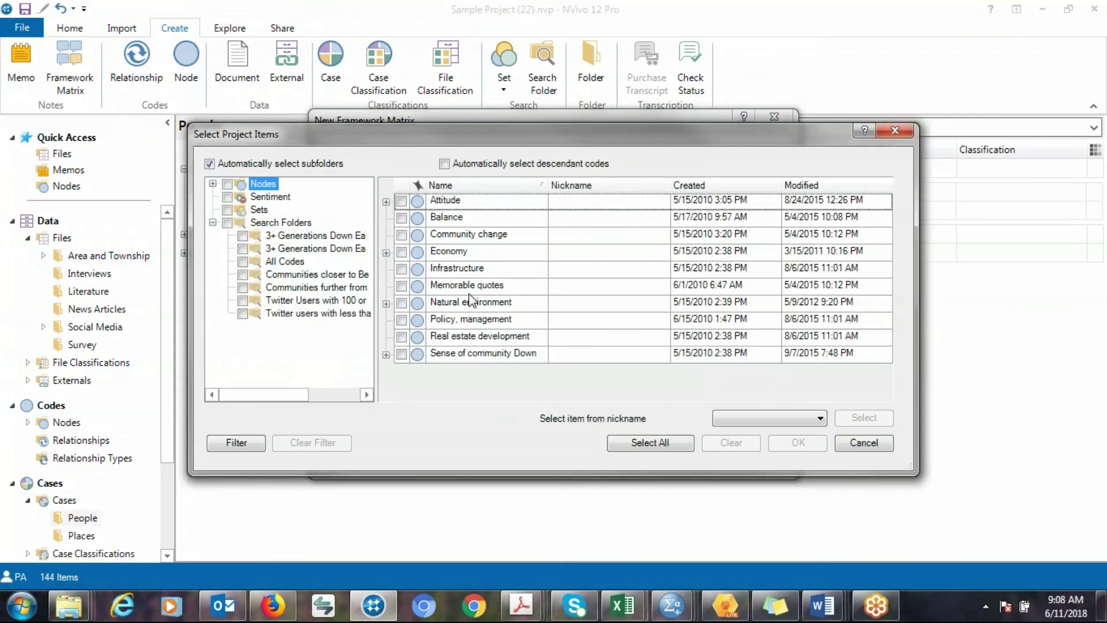
pyautogui.click(401, 217)
pyautogui.click(401, 235)
pyautogui.click(401, 269)
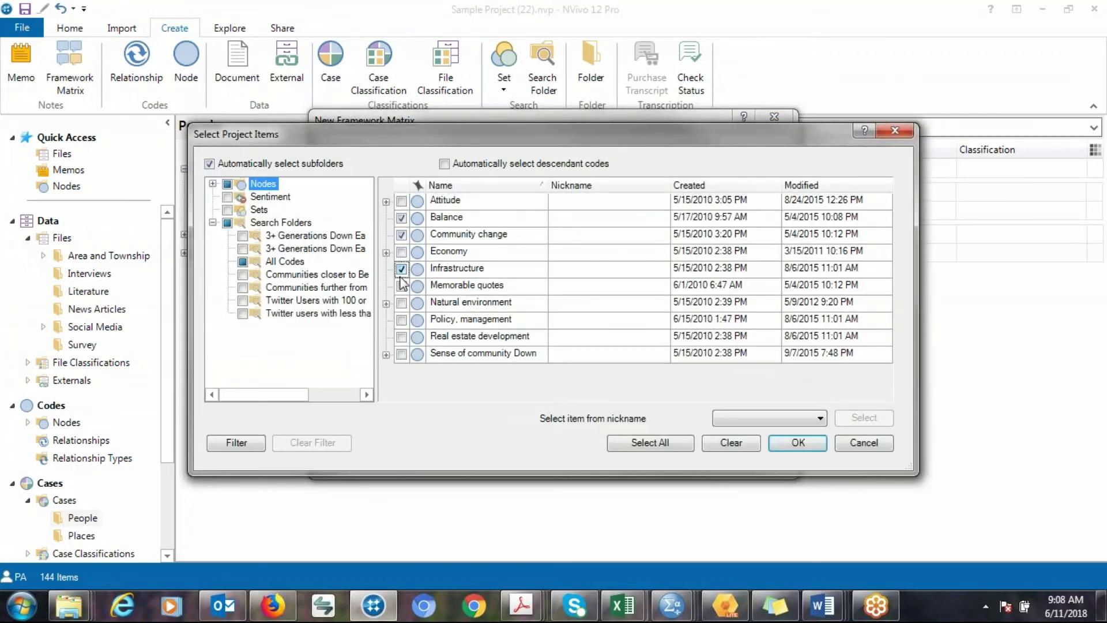
pyautogui.click(401, 286)
pyautogui.click(798, 442)
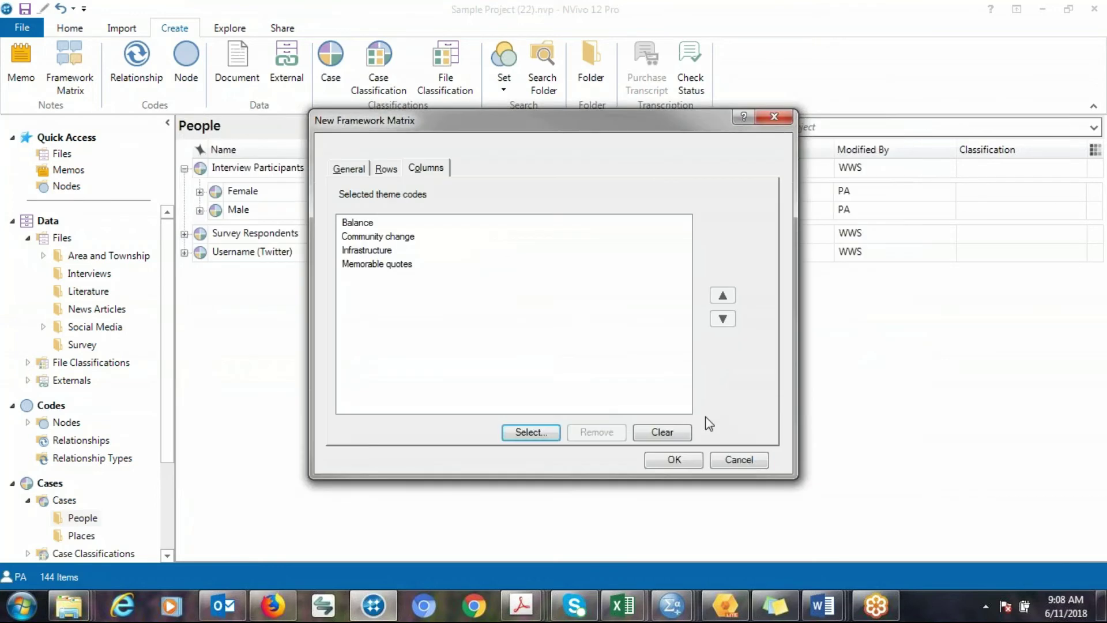
pyautogui.click(669, 462)
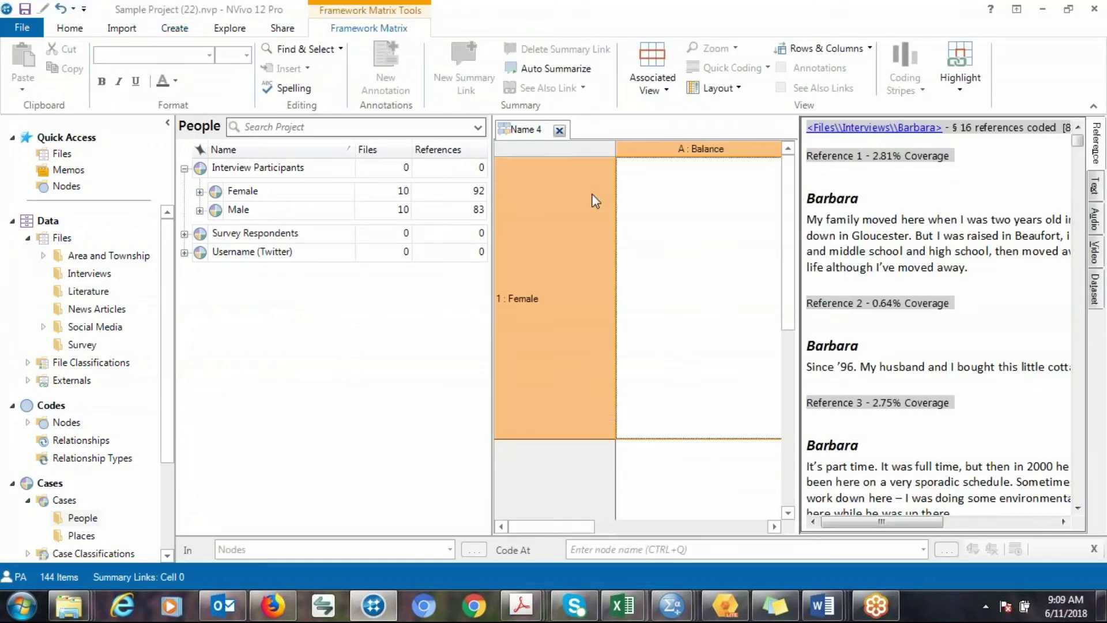
# Undock the framework matrix into its own maximised window and fill its cells with Auto Summarize
pyautogui.rightClick(530, 132)
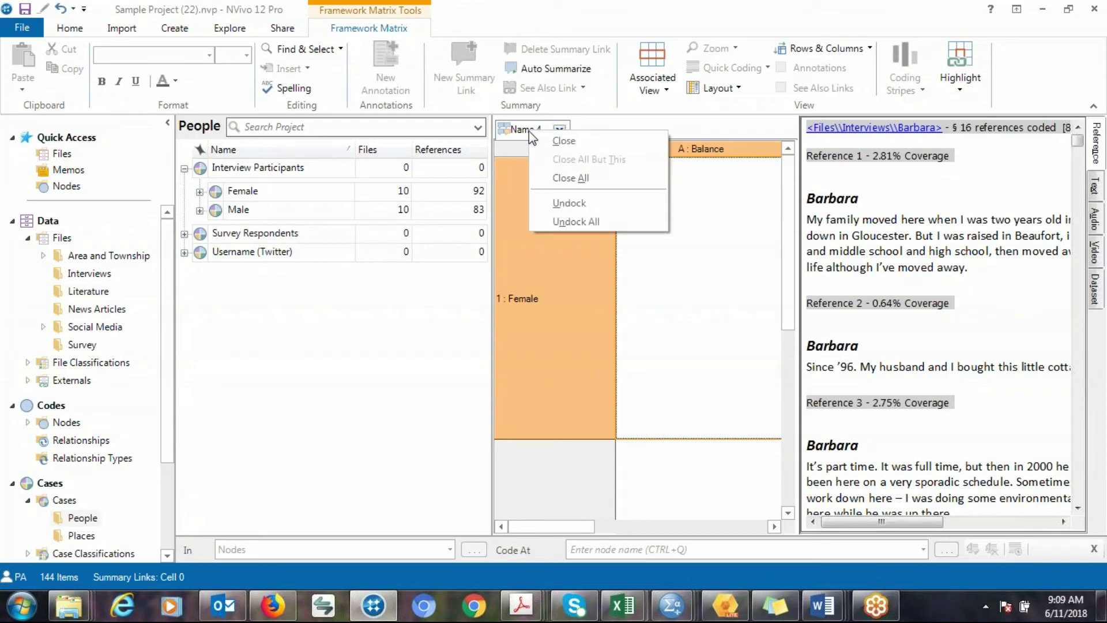
pyautogui.click(598, 205)
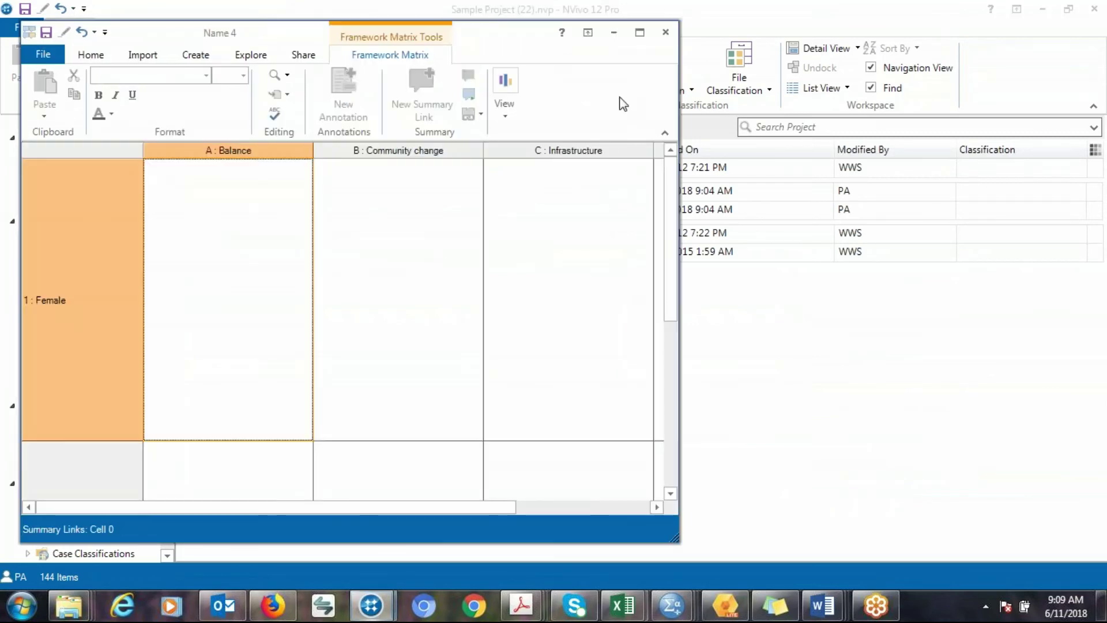
pyautogui.click(640, 33)
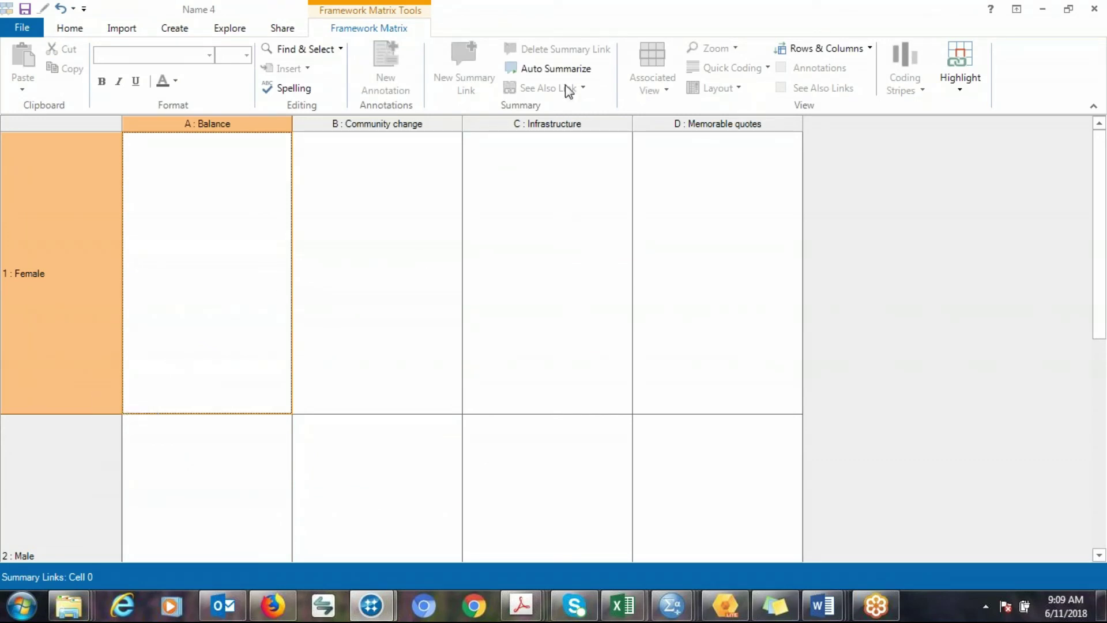
pyautogui.click(557, 68)
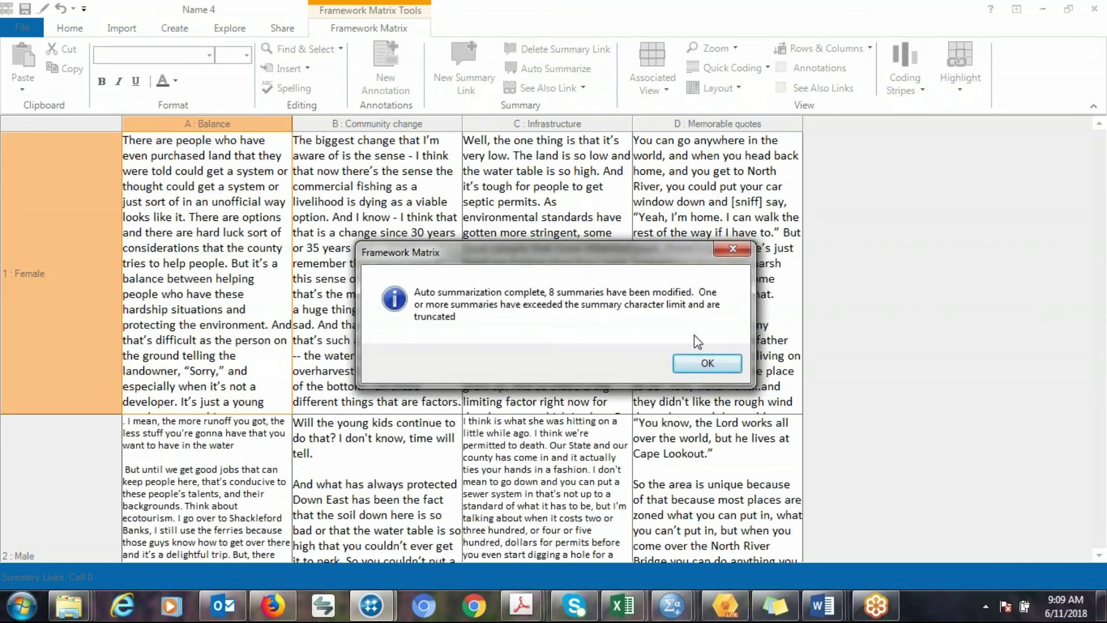
pyautogui.click(709, 363)
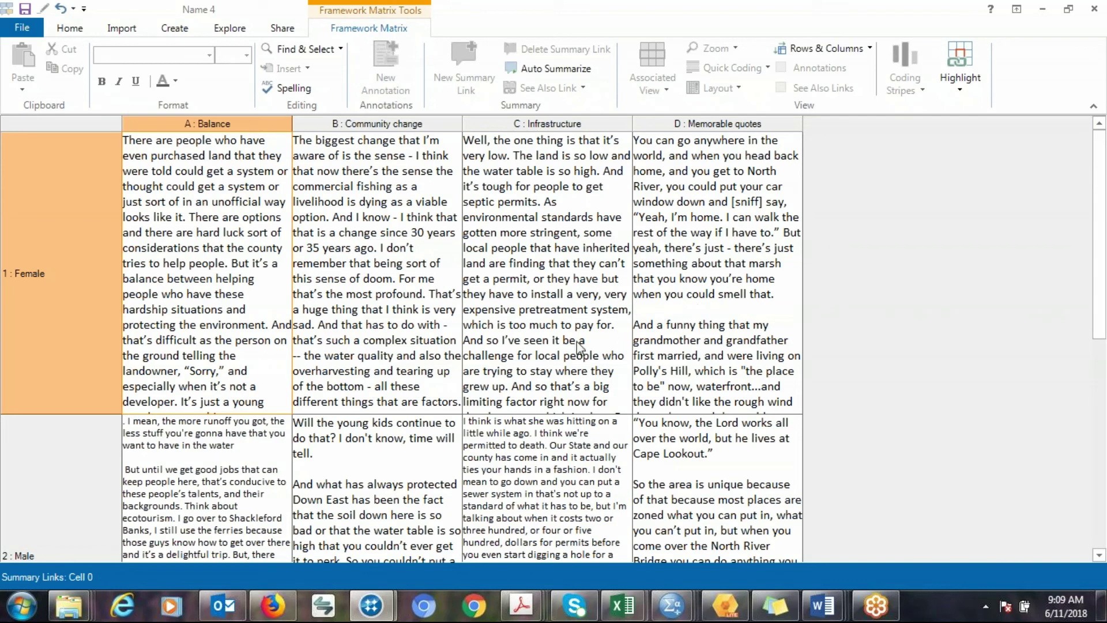
# Review the summaries in the Female and Male rows, reading the Memorable quotes and Balance cells and comparing the theme columns
pyautogui.click(750, 243)
pyautogui.scroll(-3, 798, 184)
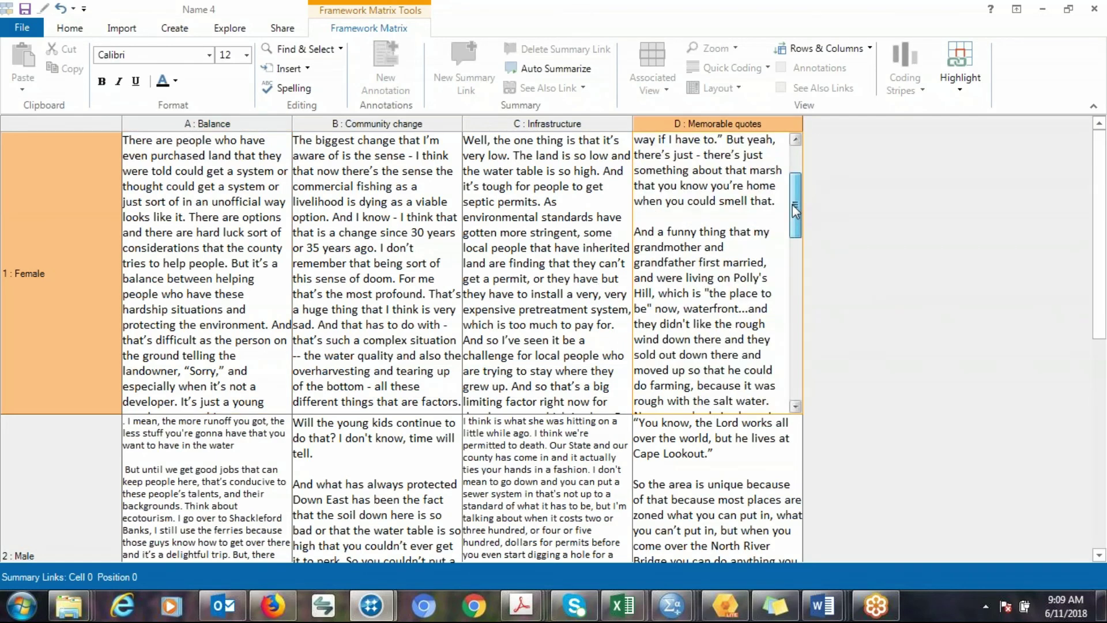
pyautogui.scroll(3, 797, 184)
pyautogui.click(215, 124)
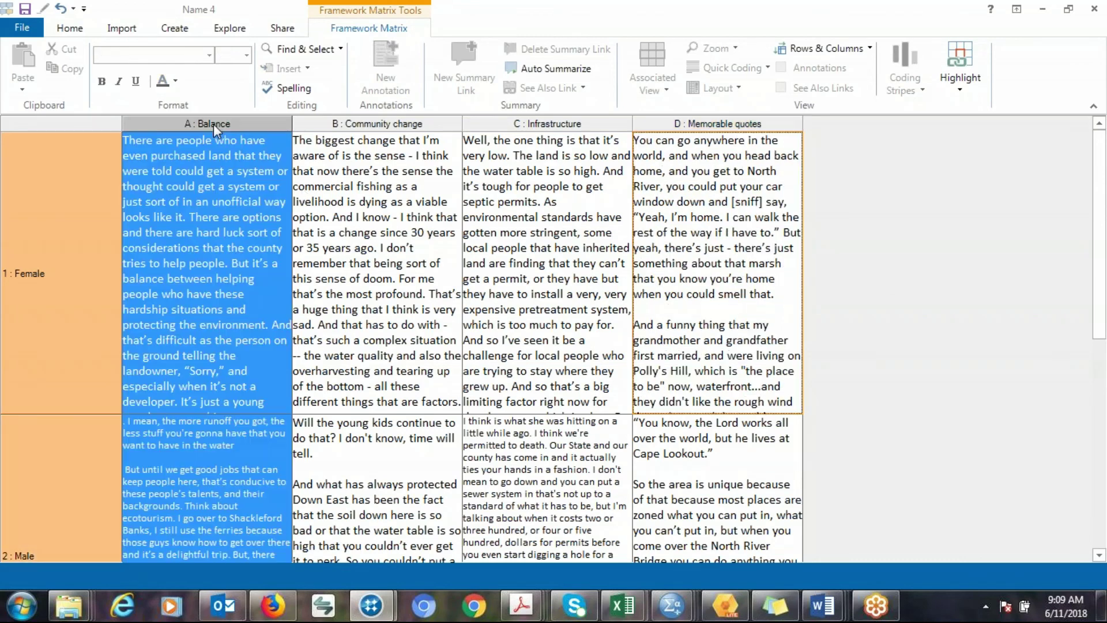
pyautogui.click(208, 208)
pyautogui.scroll(-1, 185, 440)
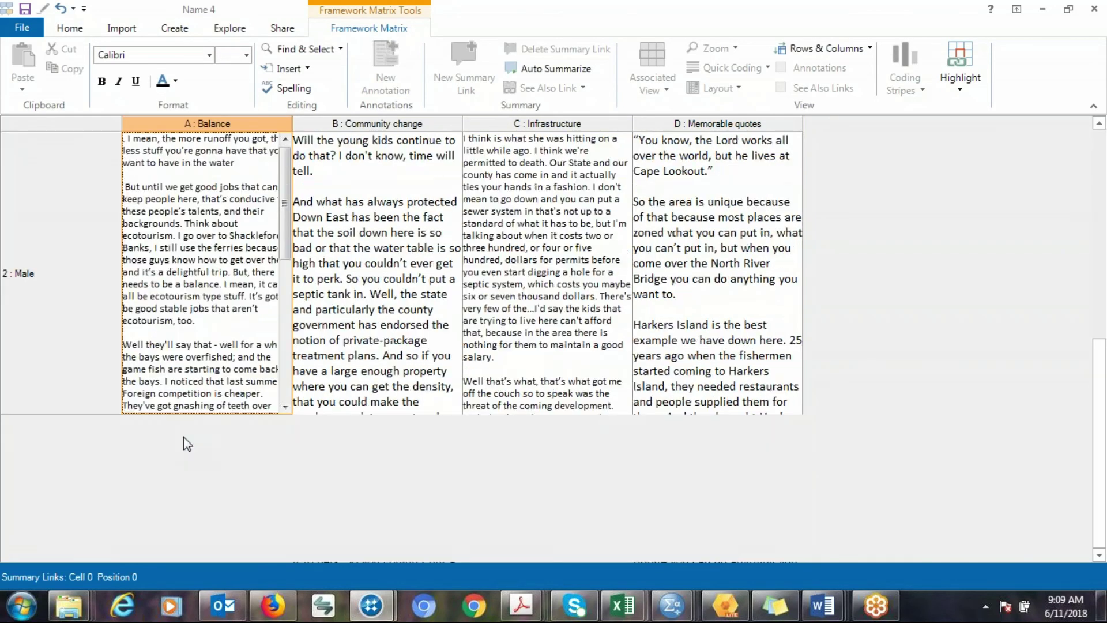
pyautogui.click(197, 344)
pyautogui.moveTo(287, 256)
pyautogui.mouseDown()
pyautogui.moveTo(287, 385)
pyautogui.moveTo(287, 251)
pyautogui.mouseUp()
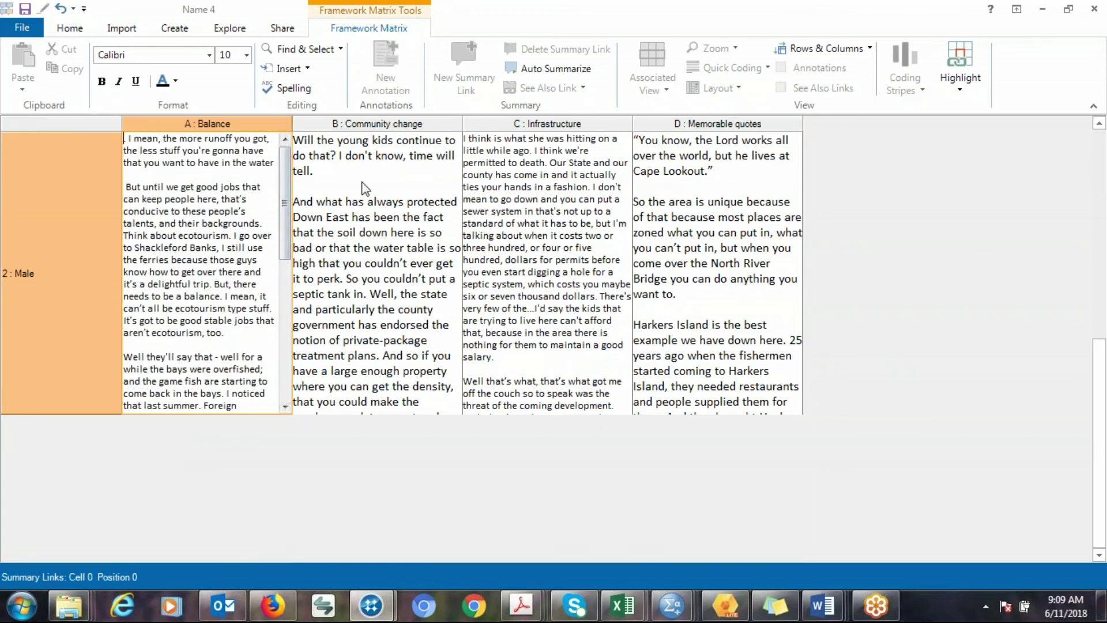
pyautogui.click(75, 224)
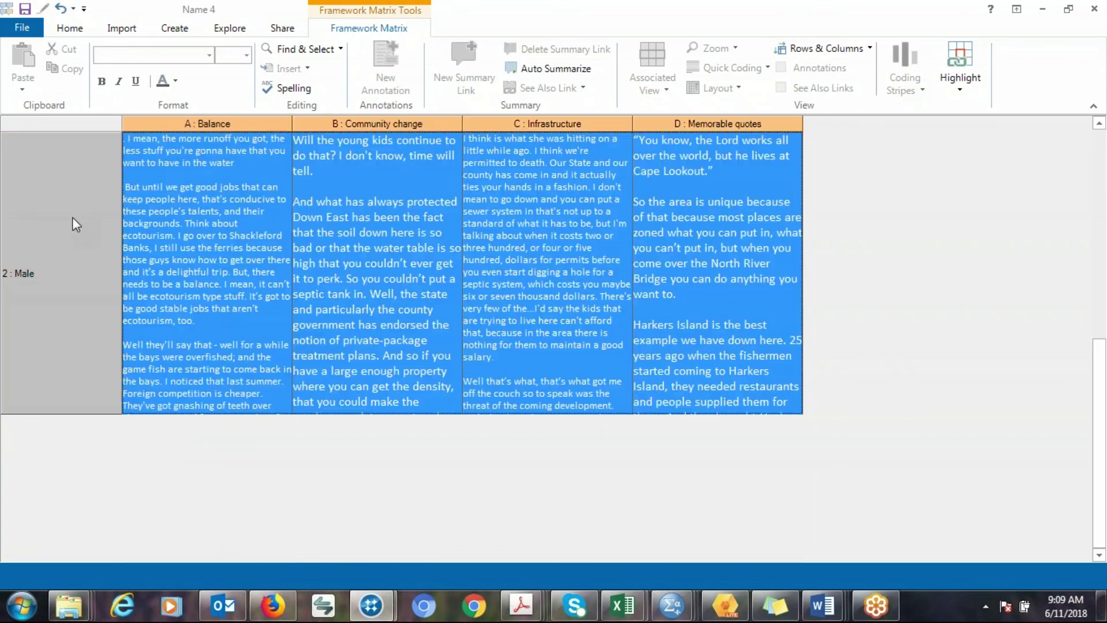
pyautogui.click(196, 225)
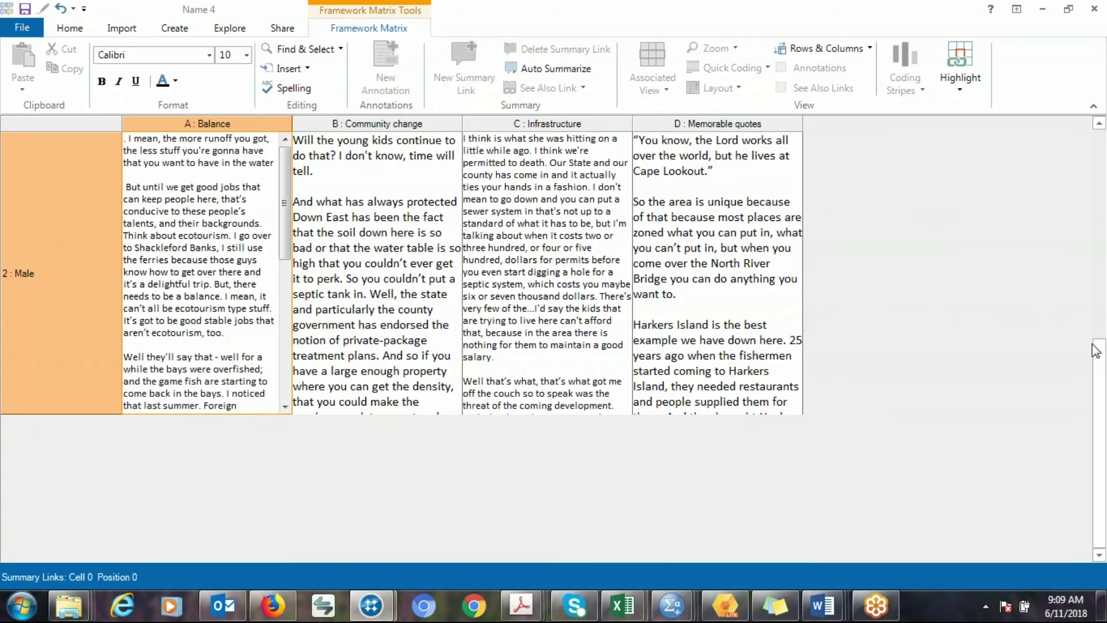
# Look up the export option available for the framework matrix without running it
pyautogui.moveTo(1098, 346); pyautogui.dragTo(1101, 184)
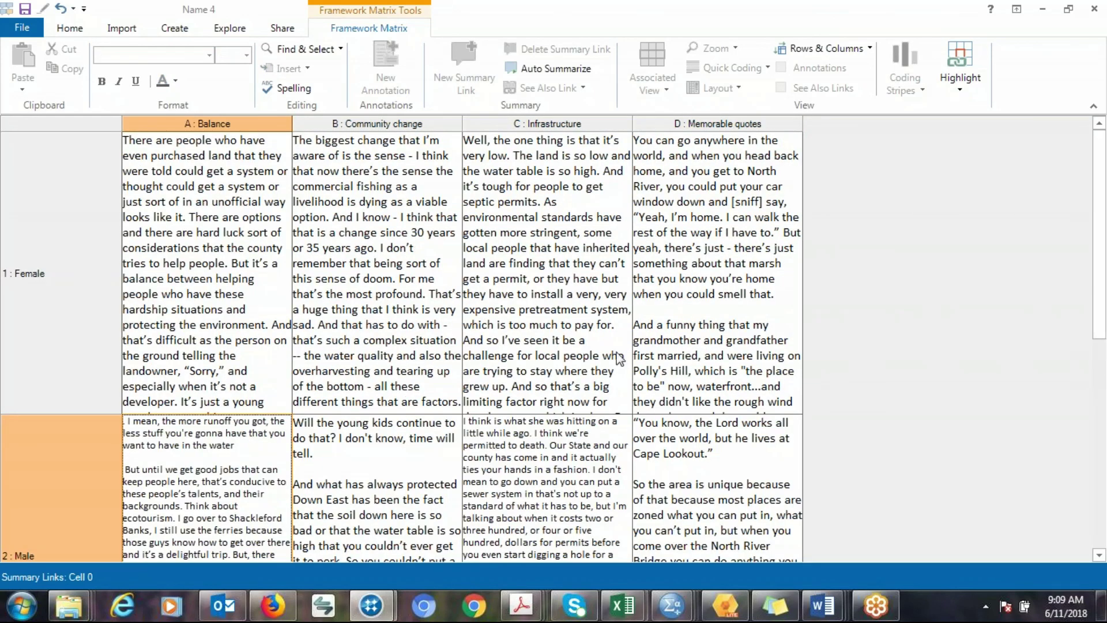
pyautogui.rightClick(348, 141)
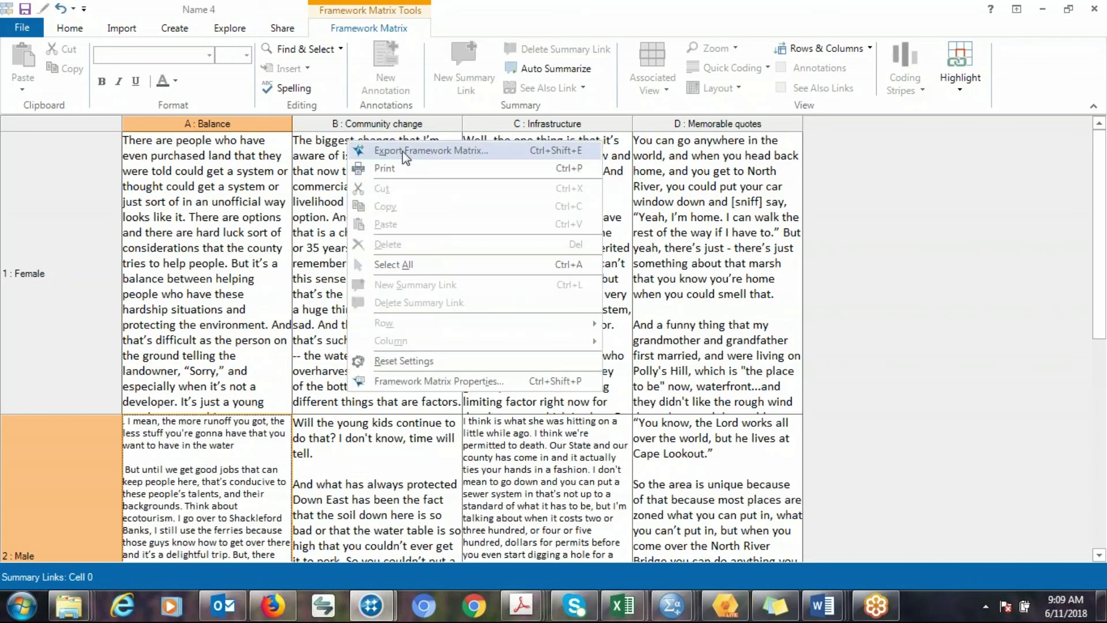
pyautogui.click(242, 243)
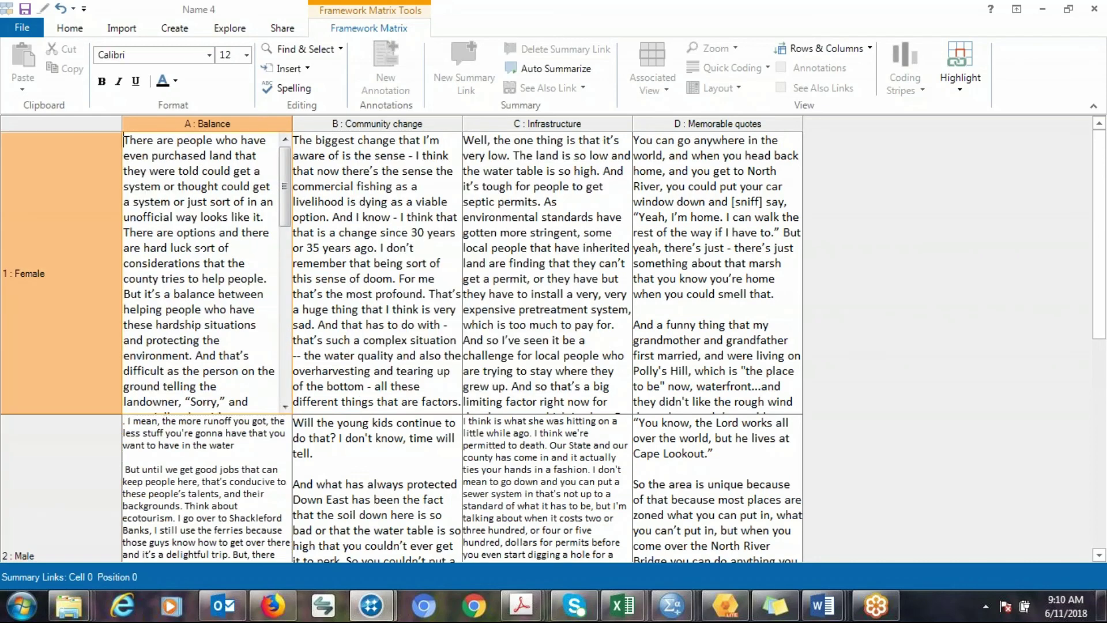
# Read through the Female row's Memorable quotes summary, highlighting each participant quote from the opening passage to the one about the oak trees
pyautogui.click(764, 254)
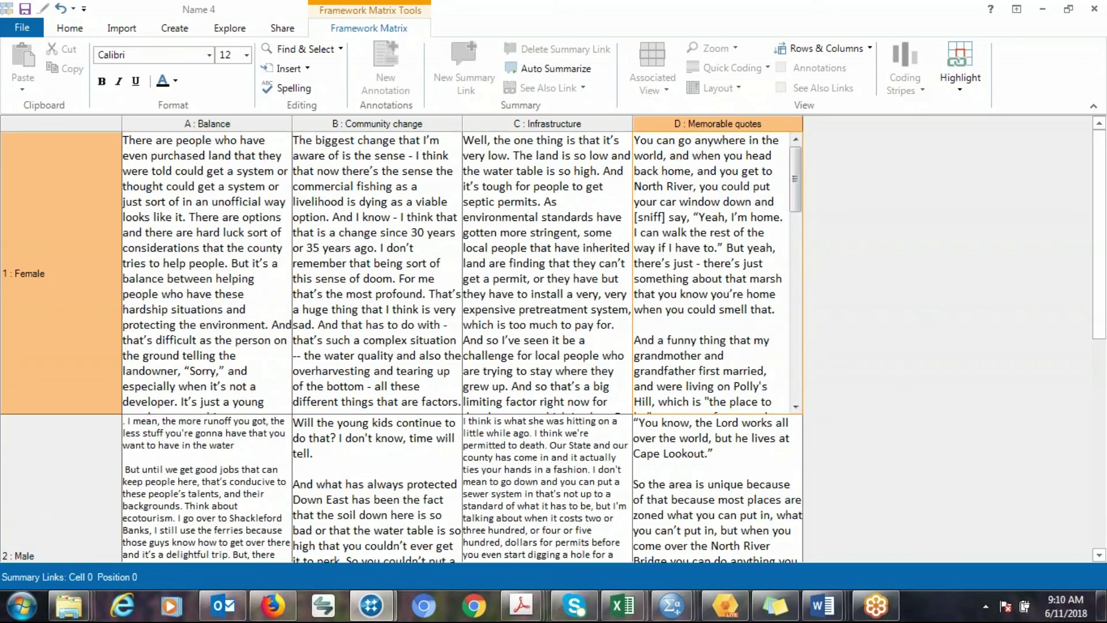
pyautogui.moveTo(637, 141); pyautogui.dragTo(770, 310)
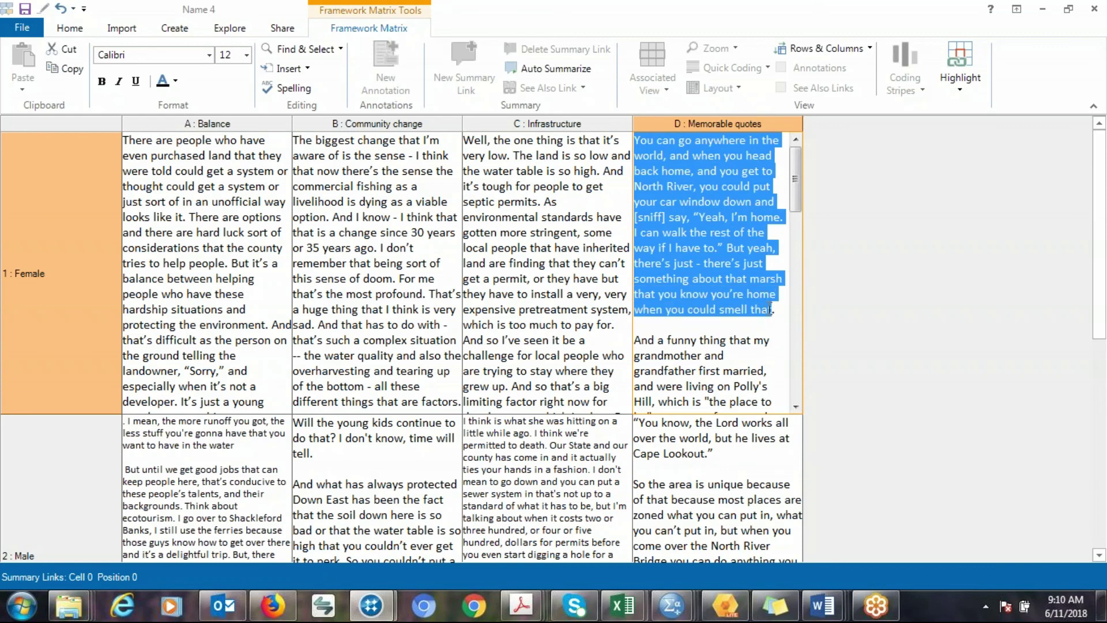
pyautogui.scroll(-3, 710, 242)
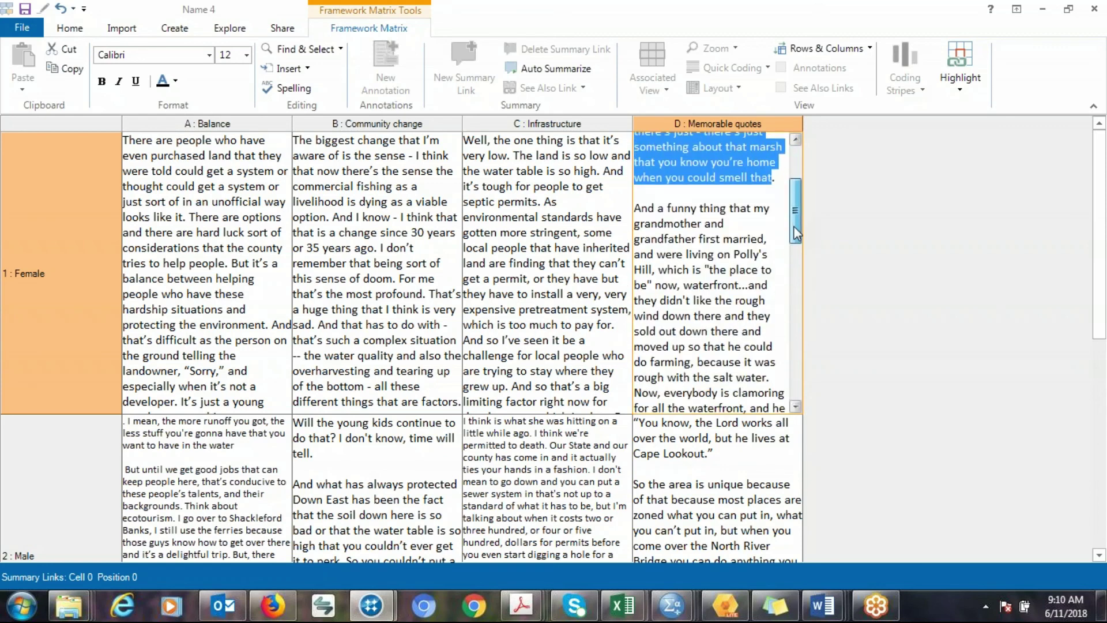
pyautogui.moveTo(634, 181); pyautogui.dragTo(784, 393)
pyautogui.scroll(-3, 663, 287)
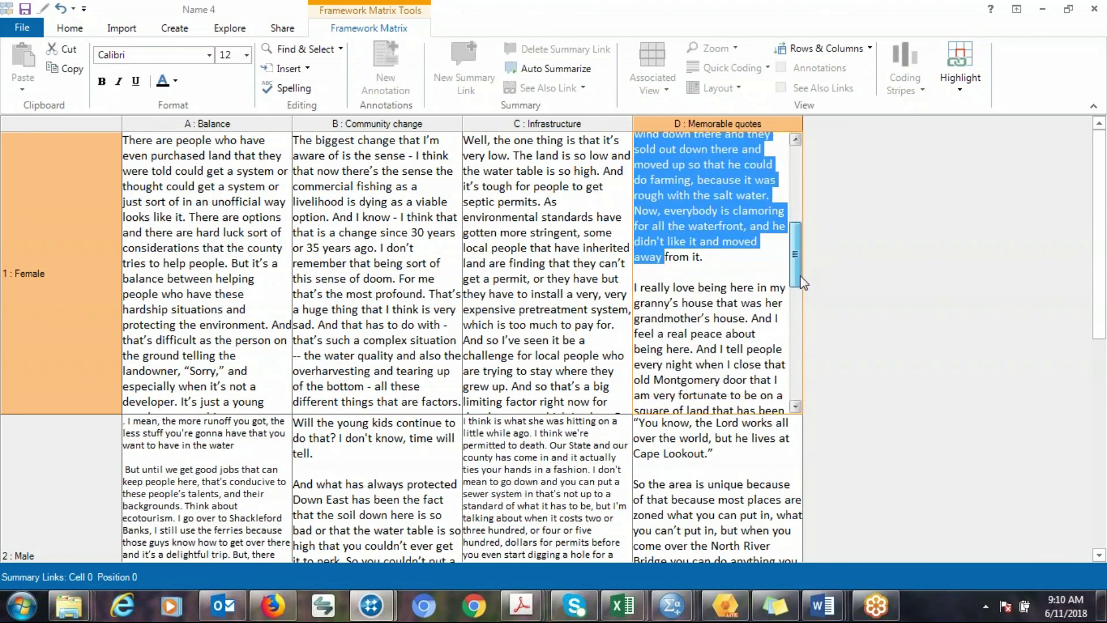
pyautogui.moveTo(637, 287); pyautogui.dragTo(785, 414)
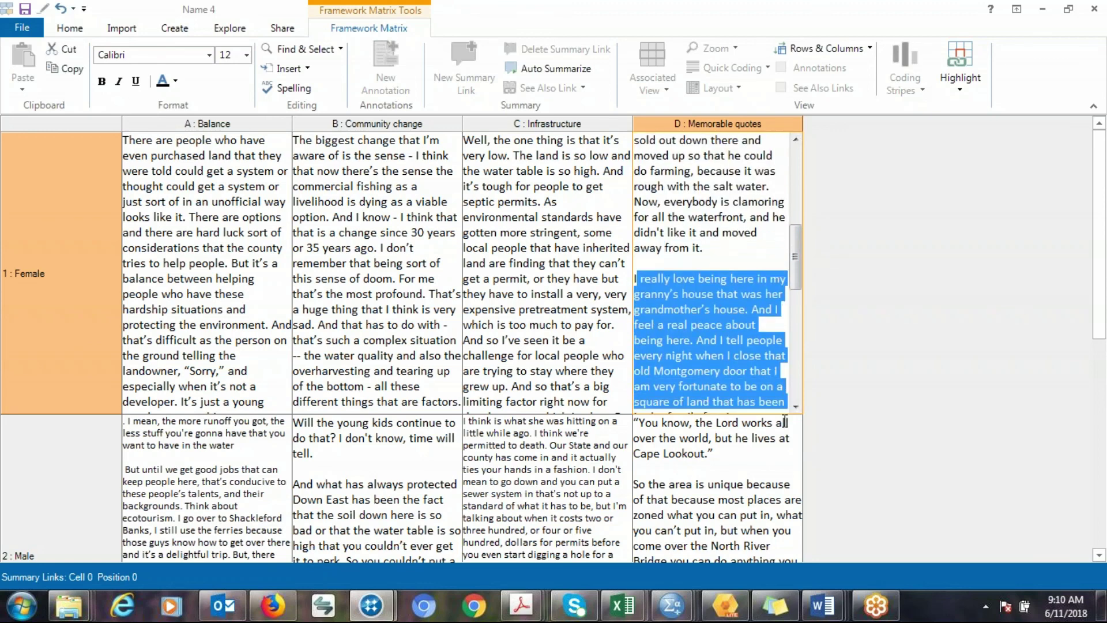
pyautogui.scroll(-5, 708, 276)
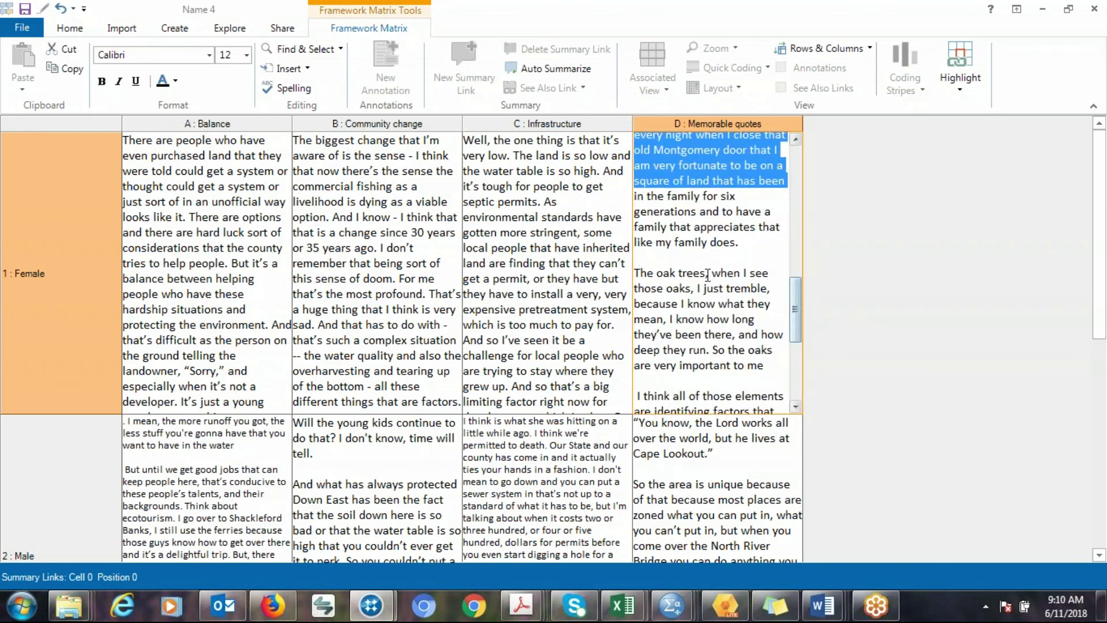
pyautogui.moveTo(666, 291); pyautogui.dragTo(773, 403)
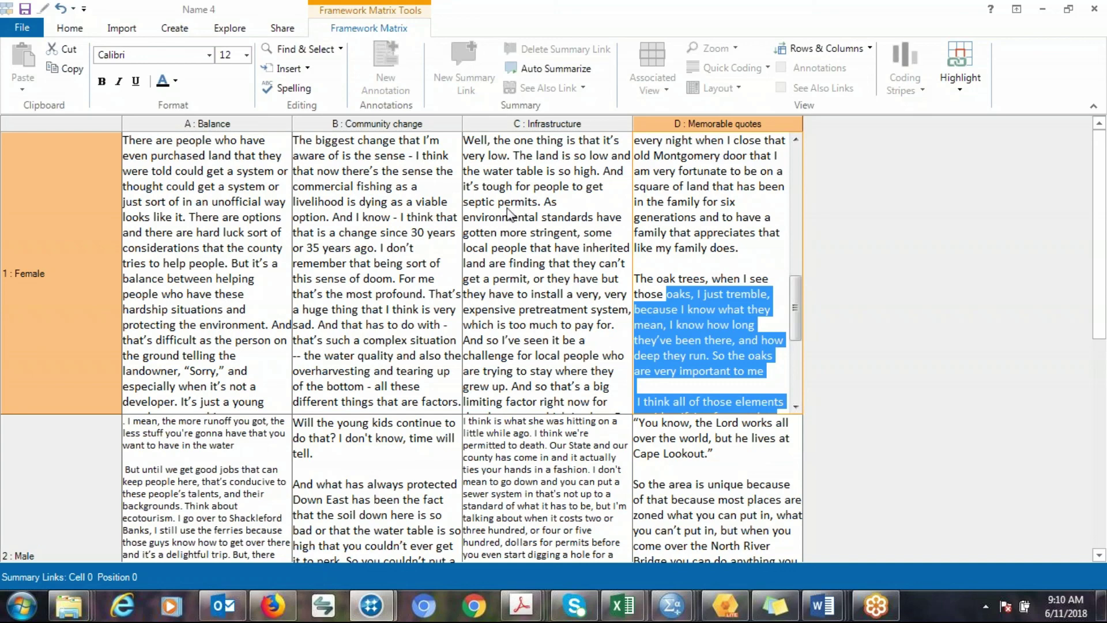
# Restore the maximised framework matrix window to its smaller size and switch to the main project window
pyautogui.doubleClick(640, 32)
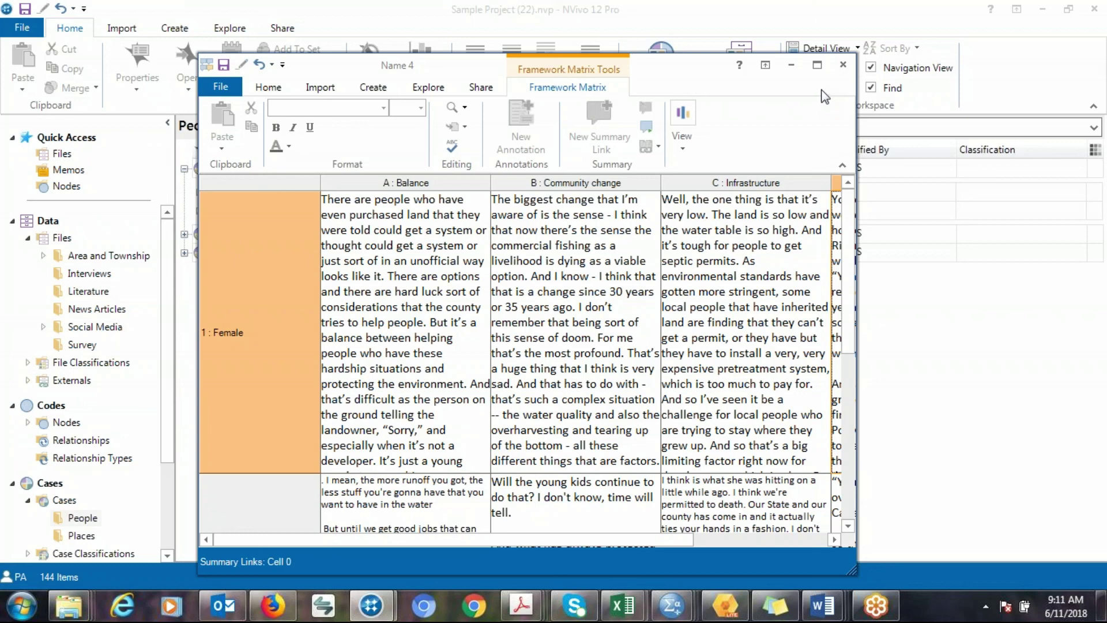
pyautogui.click(1080, 28)
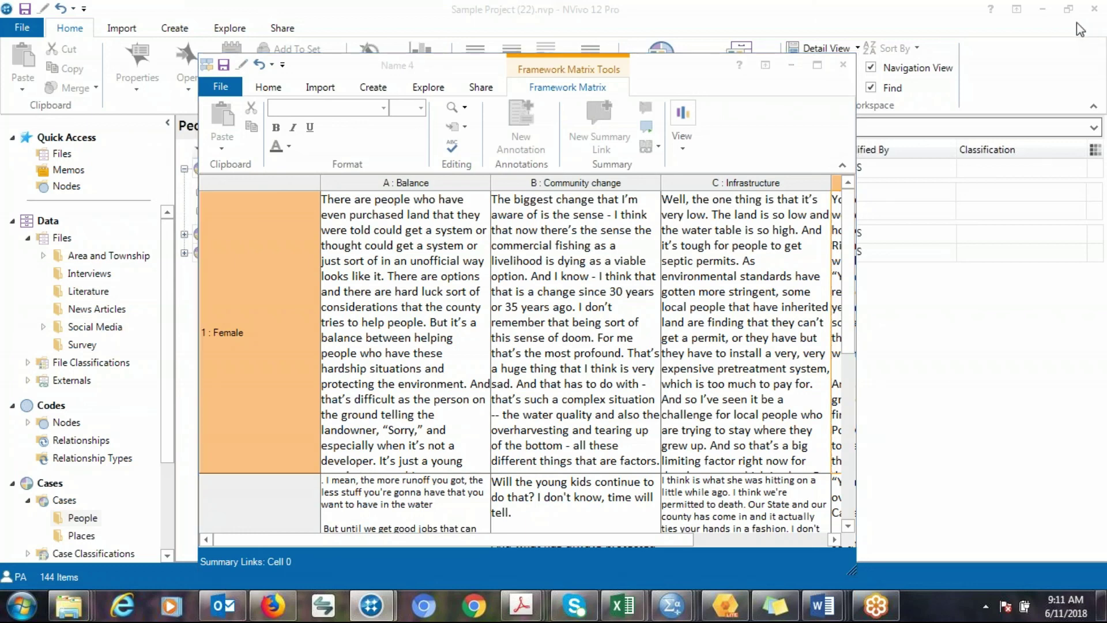